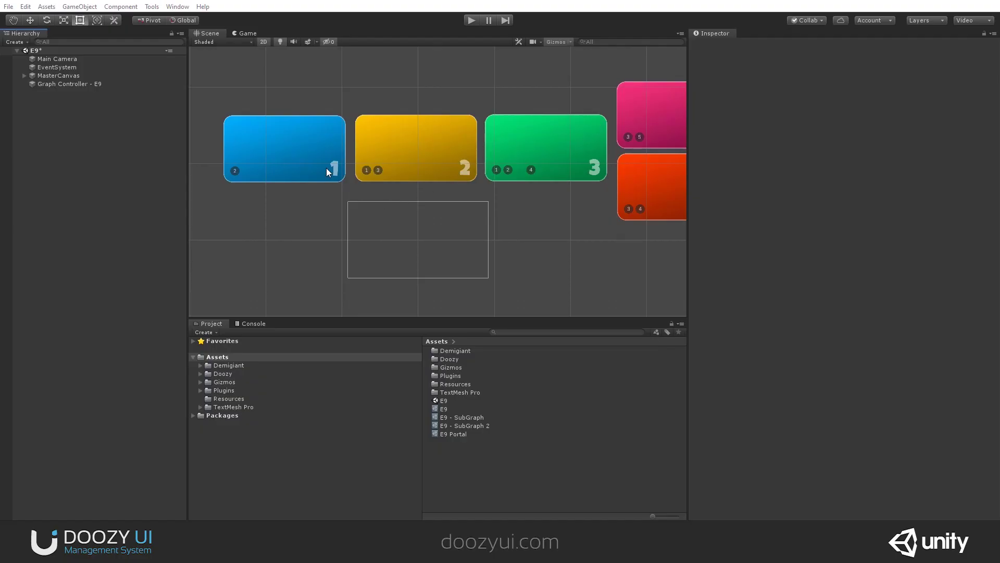
Open the E9 Portal graph in Nody, enlarge the window and frame Start through Five
{"action": "left_click", "coordinate": [70, 84]}
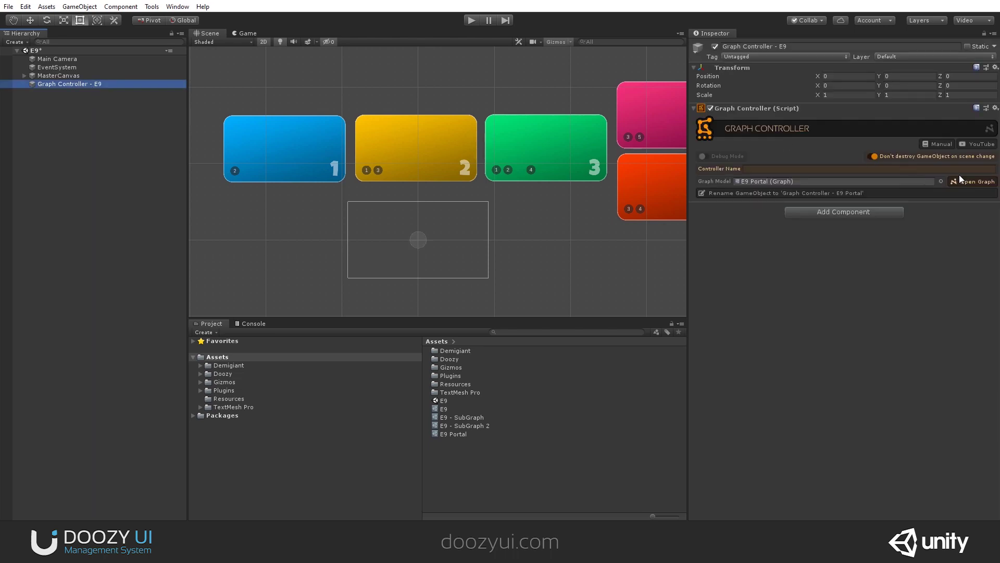
{"action": "left_click", "coordinate": [970, 181]}
{"action": "scroll", "coordinate": [468, 295], "scroll_direction": "up", "scroll_amount": 3}
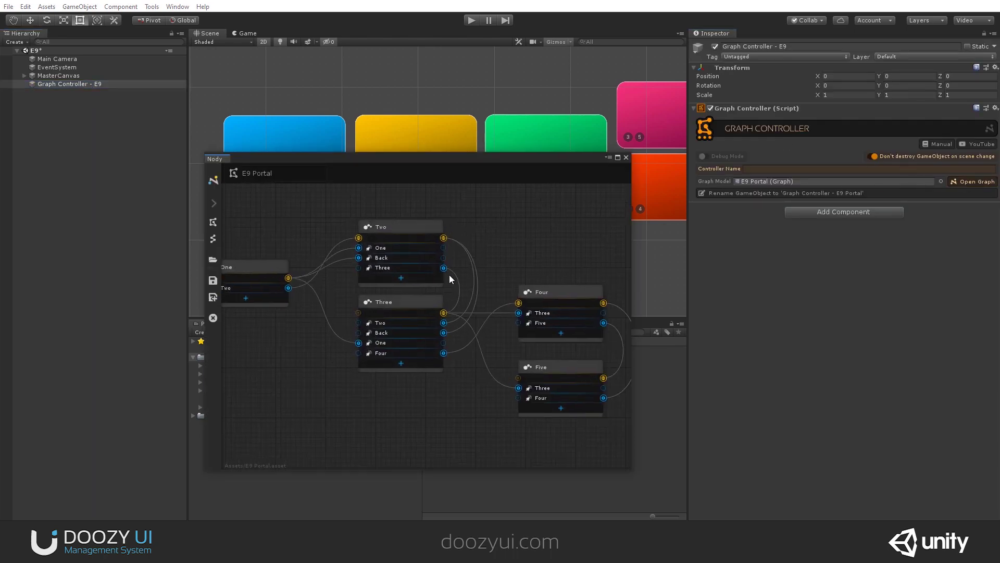
{"action": "left_click_drag", "start_coordinate": [632, 213], "coordinate": [806, 213]}
{"action": "left_click_drag", "start_coordinate": [267, 239], "coordinate": [383, 277]}
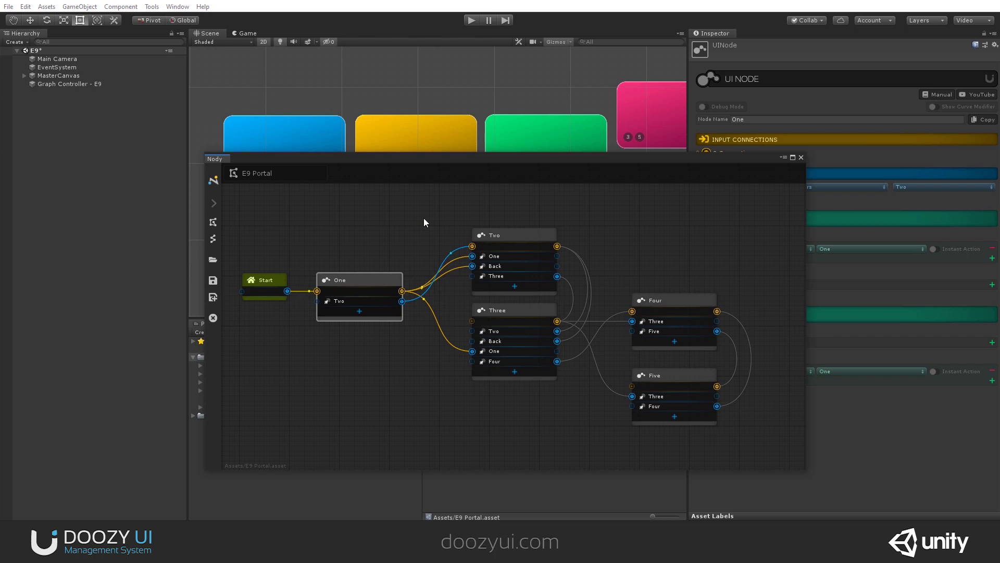
{"action": "left_click_drag", "start_coordinate": [355, 151], "coordinate": [355, 112]}
{"action": "middle_click_drag", "start_coordinate": [358, 209], "coordinate": [384, 240]}
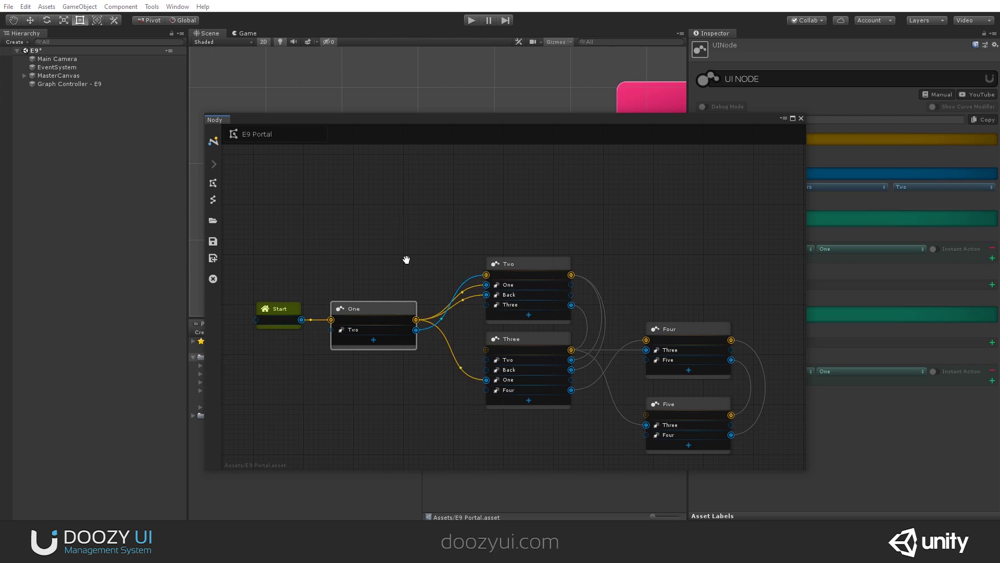
Enter play mode and fit the Nody graph window over the game
{"action": "left_click", "coordinate": [474, 20]}
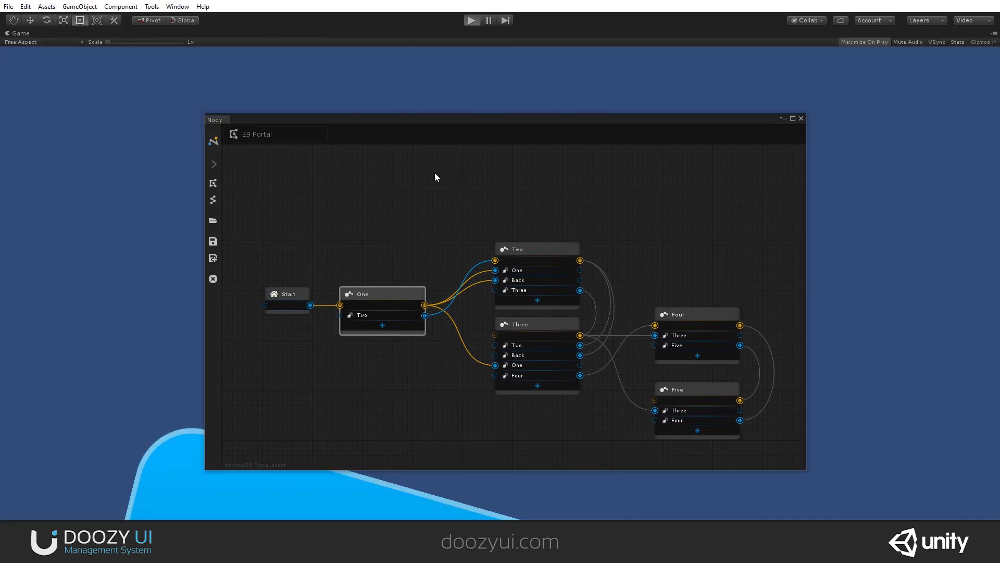
{"action": "left_click_drag", "start_coordinate": [419, 120], "coordinate": [438, 93]}
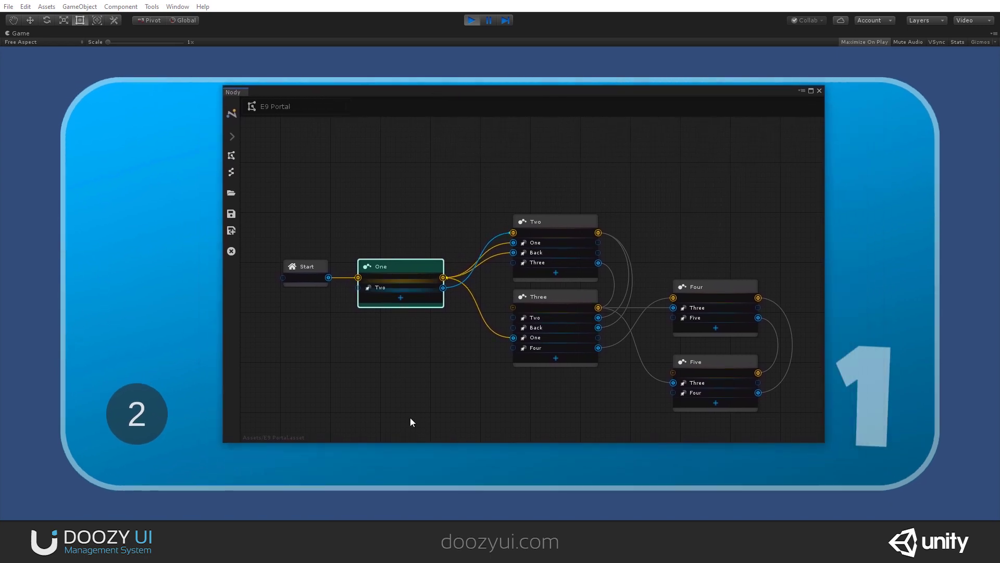
{"action": "left_click_drag", "start_coordinate": [435, 393], "coordinate": [449, 262]}
{"action": "middle_click_drag", "start_coordinate": [449, 262], "coordinate": [407, 161]}
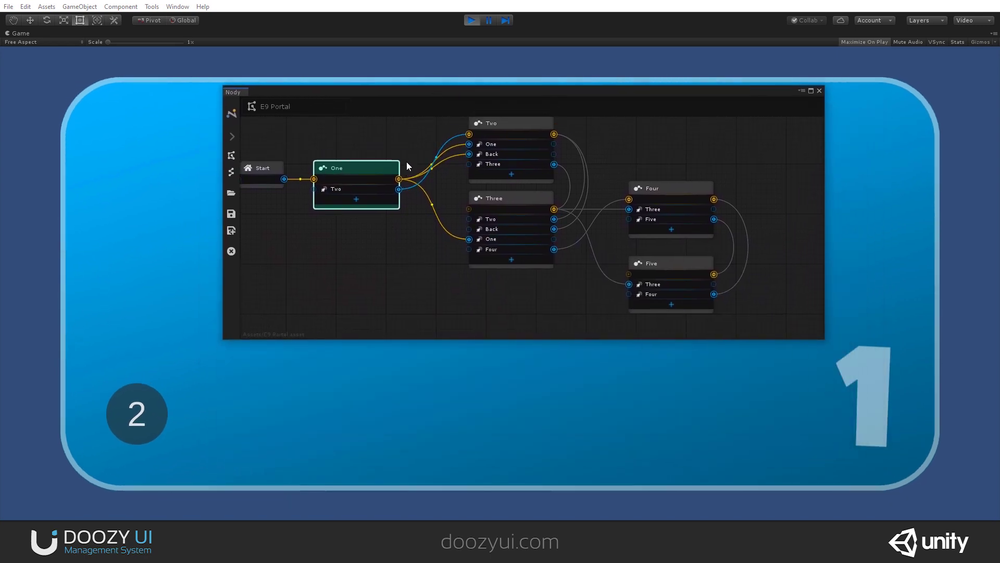
Step through views Two, Three, Four and Five with the game buttons, then exit play mode
{"action": "left_click", "coordinate": [149, 411]}
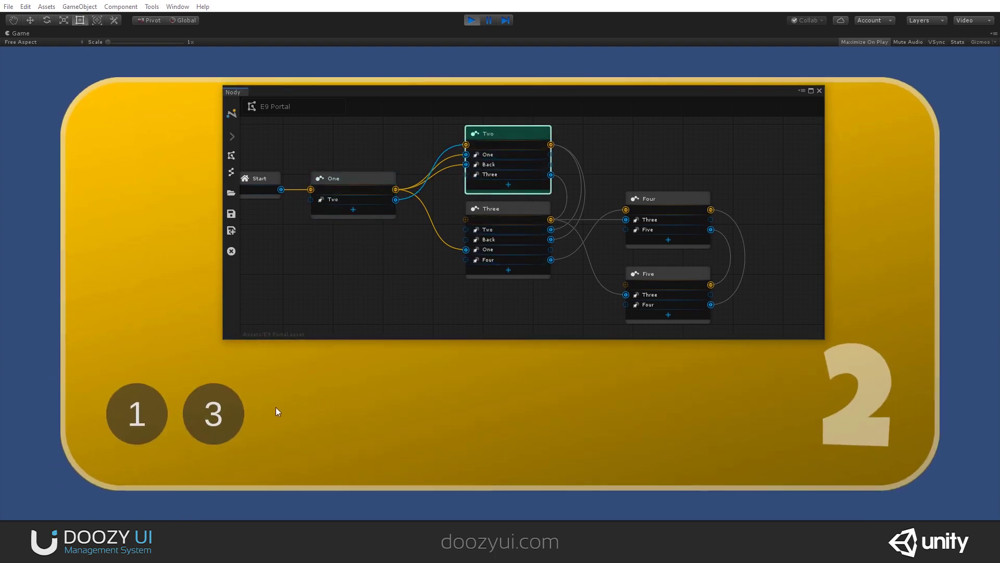
{"action": "left_click", "coordinate": [239, 409]}
{"action": "left_click", "coordinate": [367, 419]}
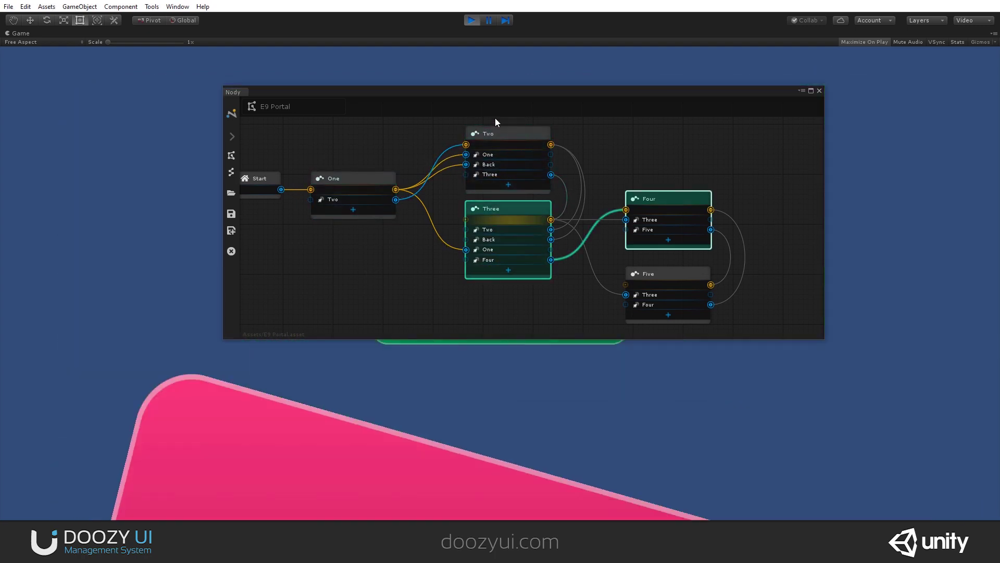
{"action": "left_click", "coordinate": [232, 404]}
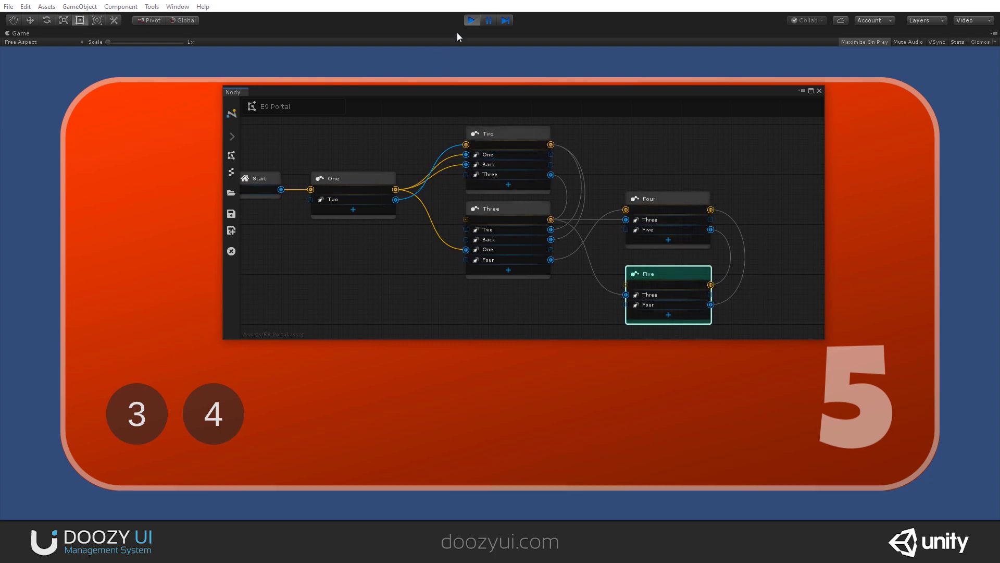
{"action": "left_click", "coordinate": [471, 21]}
{"action": "key", "text": "ctrl+p"}
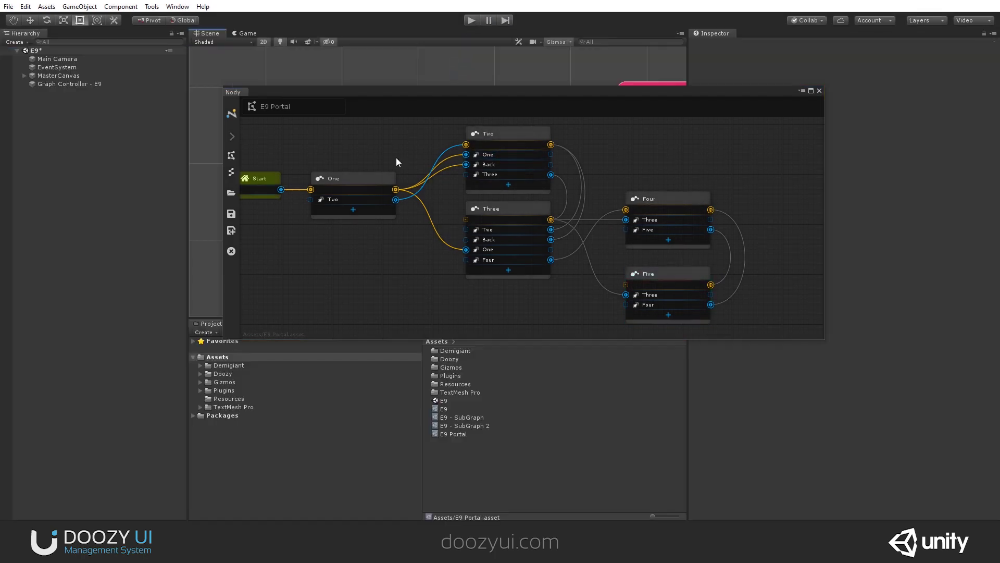
Create a Portal node on the canvas via Create Node > Navigation > Portal
{"action": "middle_click_drag", "start_coordinate": [593, 169], "coordinate": [413, 204]}
{"action": "right_click", "coordinate": [594, 160]}
{"action": "mouse_move", "coordinate": [647, 165]}
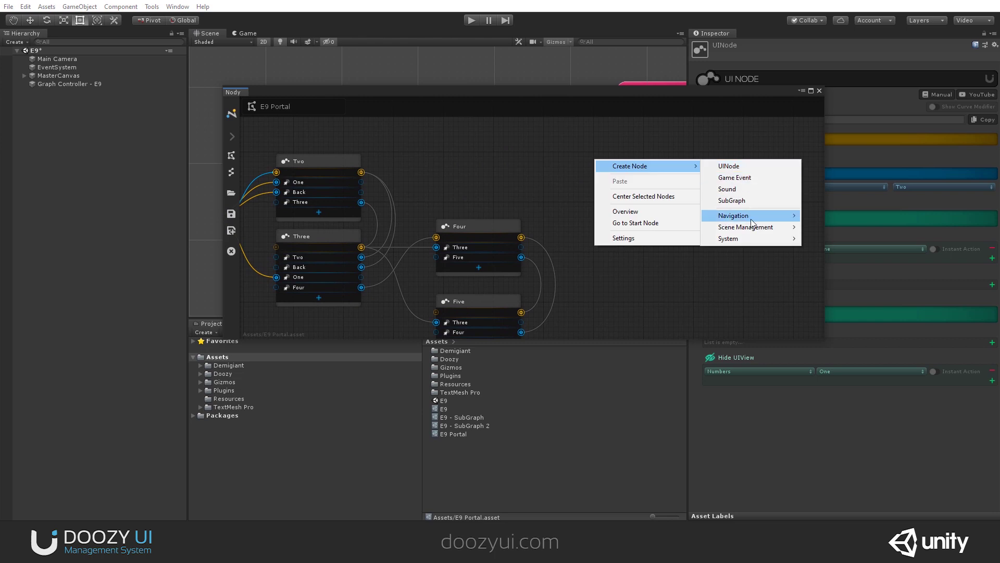
{"action": "mouse_move", "coordinate": [751, 218]}
{"action": "left_click", "coordinate": [861, 227]}
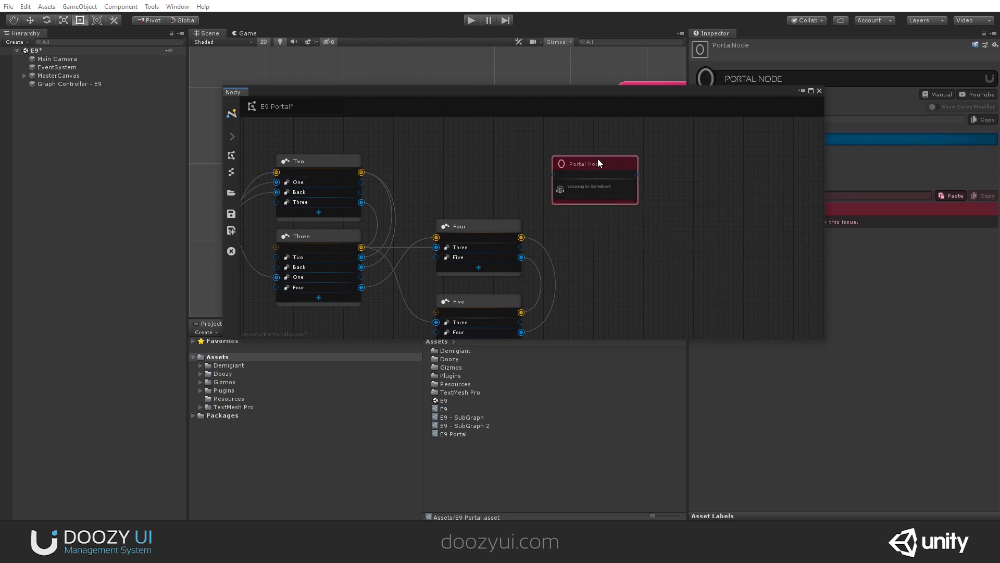
{"action": "left_click_drag", "start_coordinate": [598, 158], "coordinate": [600, 196]}
Position the Portal node beside the Five node and select its game event field
{"action": "left_click_drag", "start_coordinate": [824, 154], "coordinate": [654, 113]}
{"action": "middle_click_drag", "start_coordinate": [545, 294], "coordinate": [537, 220]}
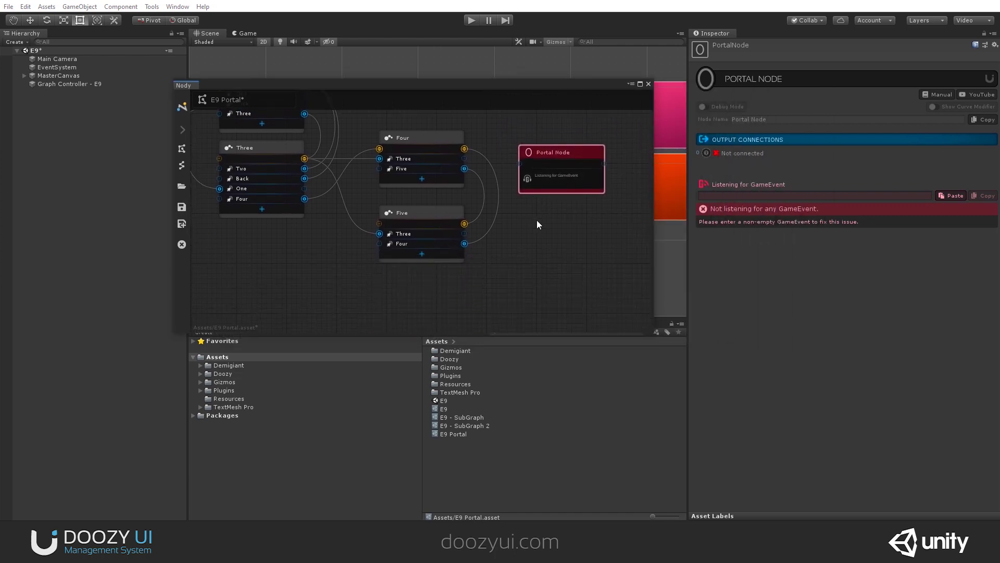
{"action": "scroll", "coordinate": [528, 216], "scroll_direction": "up", "scroll_amount": 2}
{"action": "left_click_drag", "start_coordinate": [539, 135], "coordinate": [537, 199]}
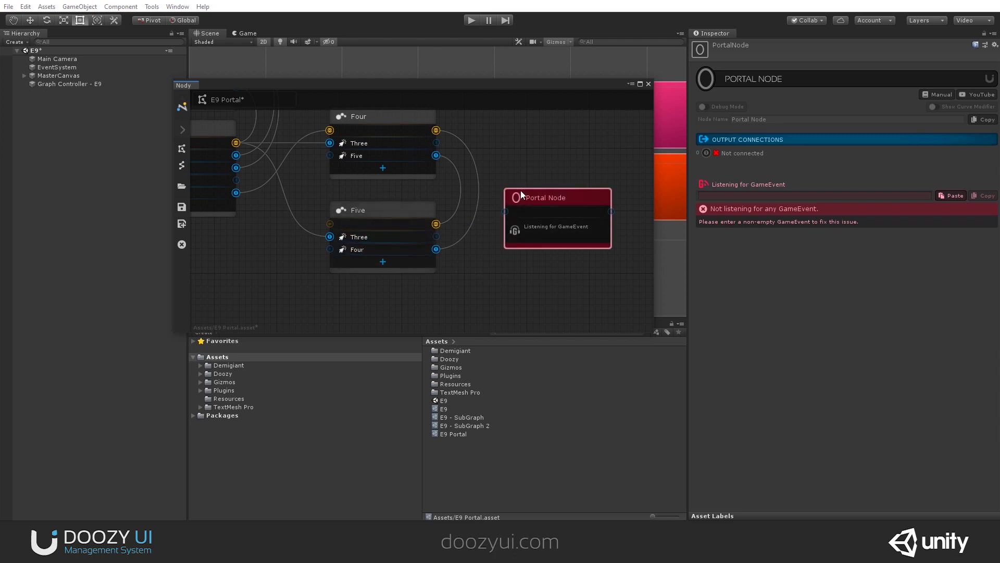
{"action": "left_click_drag", "start_coordinate": [538, 195], "coordinate": [545, 214]}
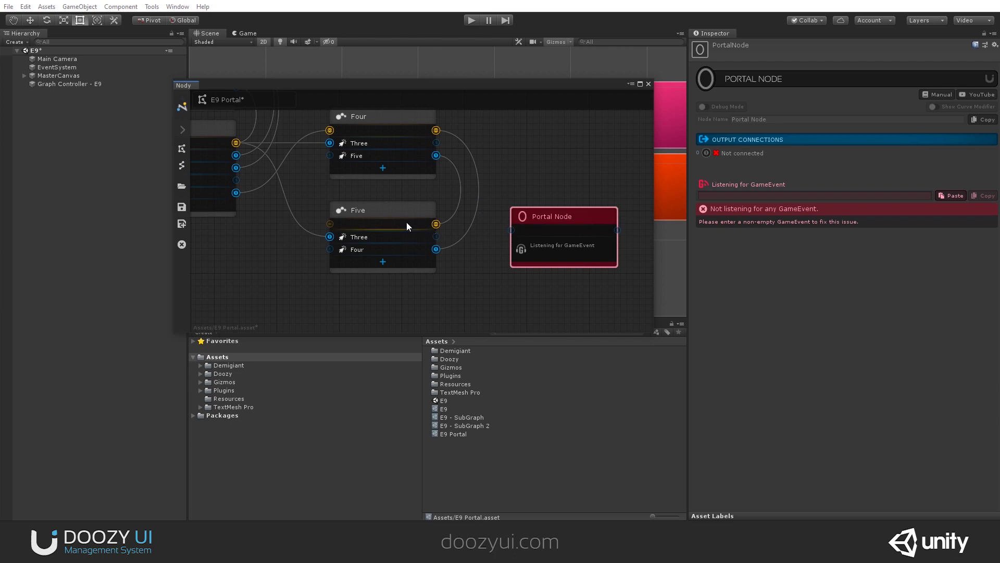
{"action": "left_click", "coordinate": [734, 195]}
Set the portal's listened game event to GoTo5 and copy the event name
{"action": "type", "text": "GoTo 555555"}
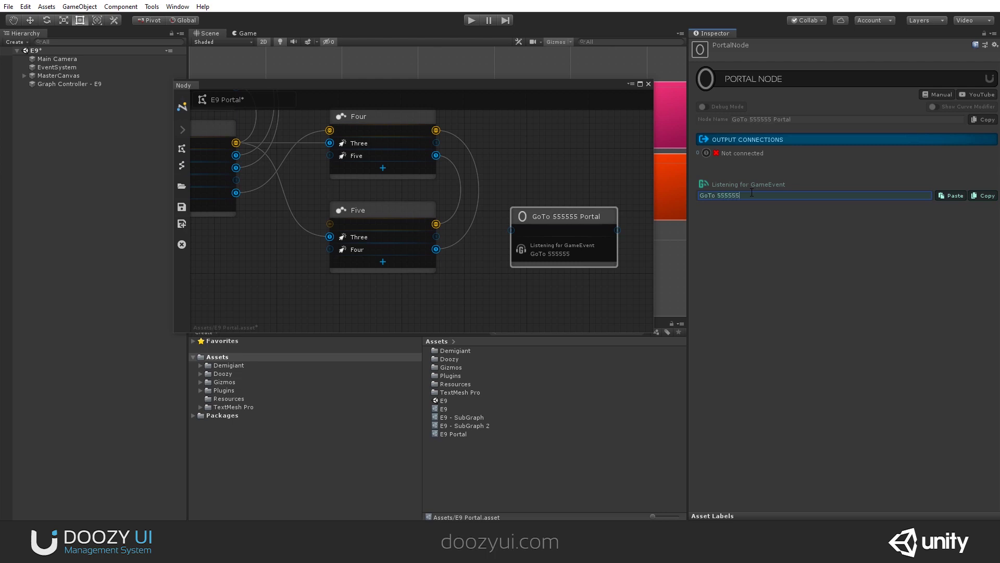
{"action": "key", "text": "BackSpace"}
{"action": "key", "text": "BackSpace"}
{"action": "key", "text": "BackSpace"}
{"action": "key", "text": "BackSpace"}
{"action": "key", "text": "BackSpace"}
{"action": "key", "text": "BackSpace"}
{"action": "type", "text": "5"}
{"action": "left_click_drag", "start_coordinate": [556, 219], "coordinate": [543, 194]}
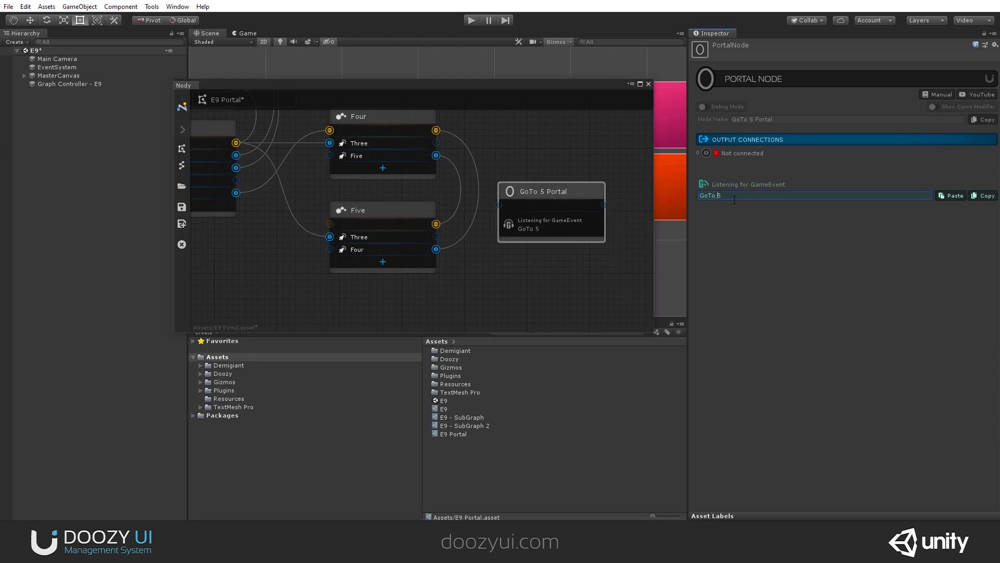
{"action": "key", "text": "BackSpace"}
{"action": "left_click_drag", "start_coordinate": [543, 187], "coordinate": [542, 194]}
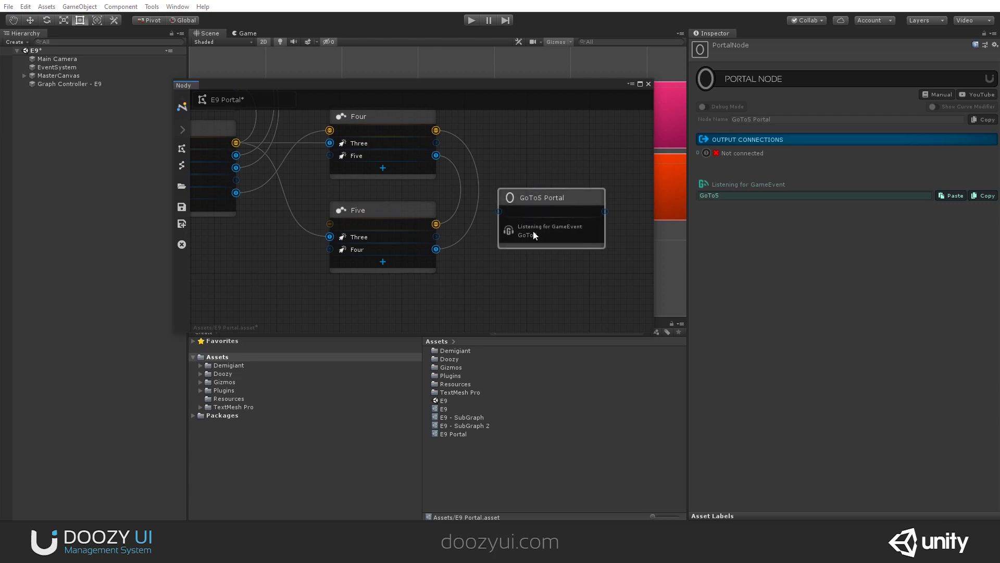
{"action": "left_click", "coordinate": [990, 199]}
Connect the Five node to the GoTo5 Portal node
{"action": "left_click_drag", "start_coordinate": [499, 212], "coordinate": [415, 225]}
{"action": "left_click_drag", "start_coordinate": [536, 200], "coordinate": [536, 211]}
{"action": "left_click_drag", "start_coordinate": [402, 84], "coordinate": [390, 234]}
{"action": "scroll", "coordinate": [228, 179], "scroll_direction": "up", "scroll_amount": 6}
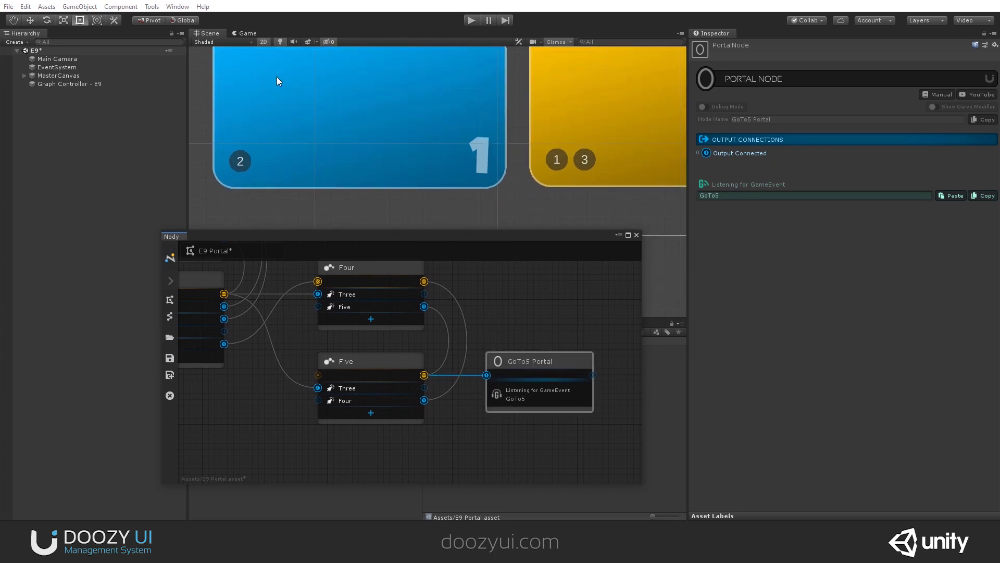
{"action": "left_click_drag", "start_coordinate": [181, 232], "coordinate": [214, 225]}
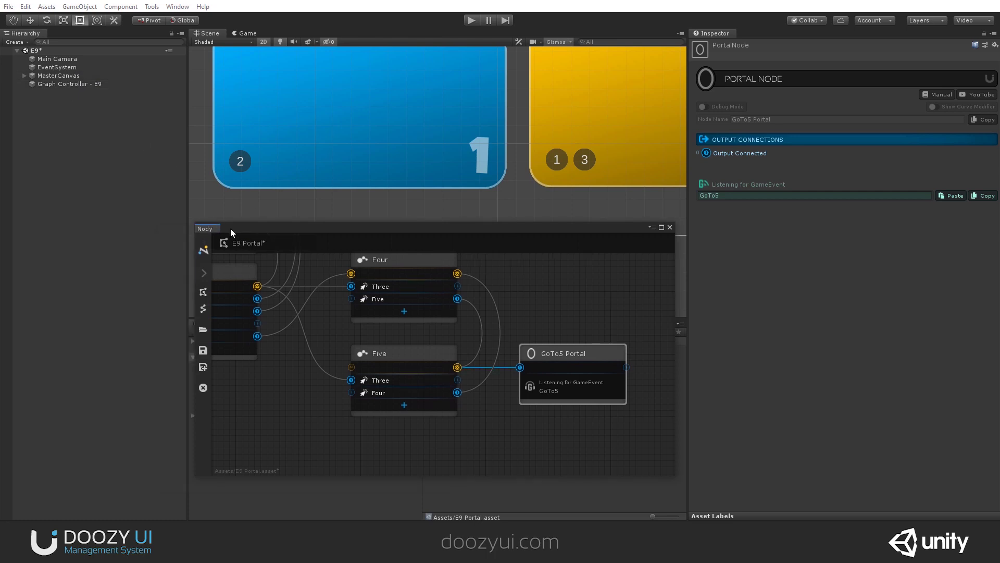
Duplicate View One's Button - Two in the hierarchy
{"action": "left_click", "coordinate": [670, 227]}
{"action": "left_click", "coordinate": [24, 76]}
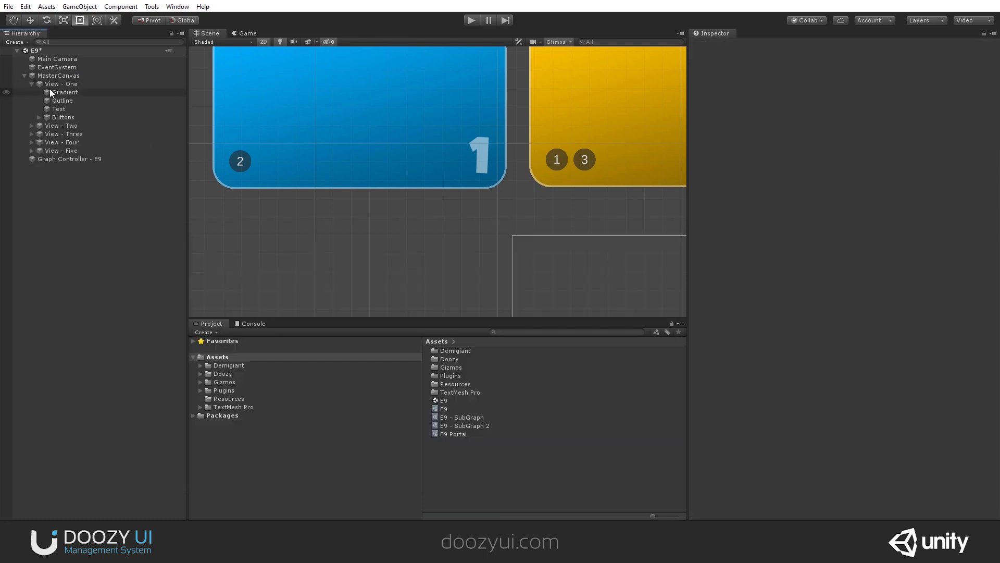
{"action": "left_click", "coordinate": [39, 118]}
{"action": "left_click", "coordinate": [78, 125]}
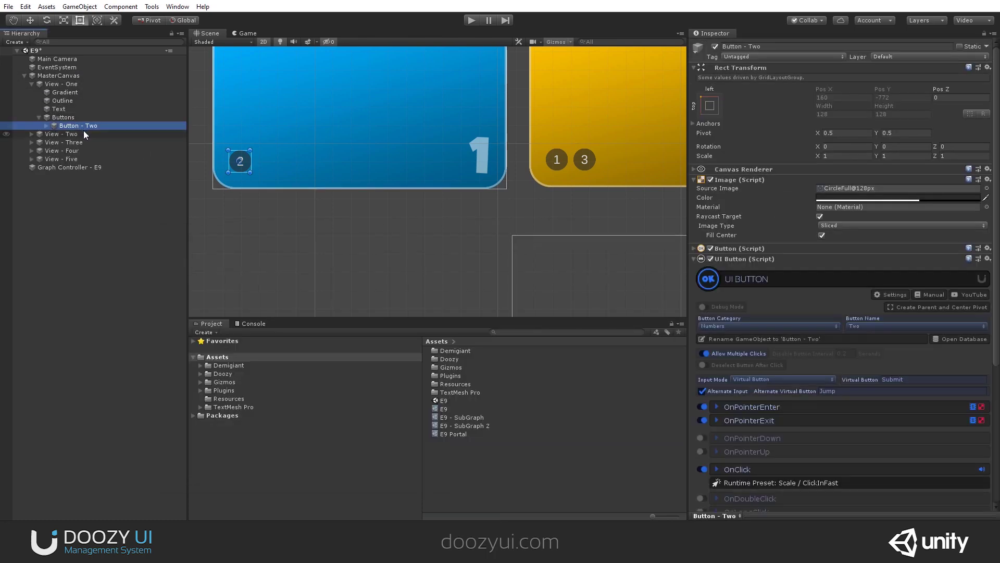
{"action": "key", "text": "ctrl+d"}
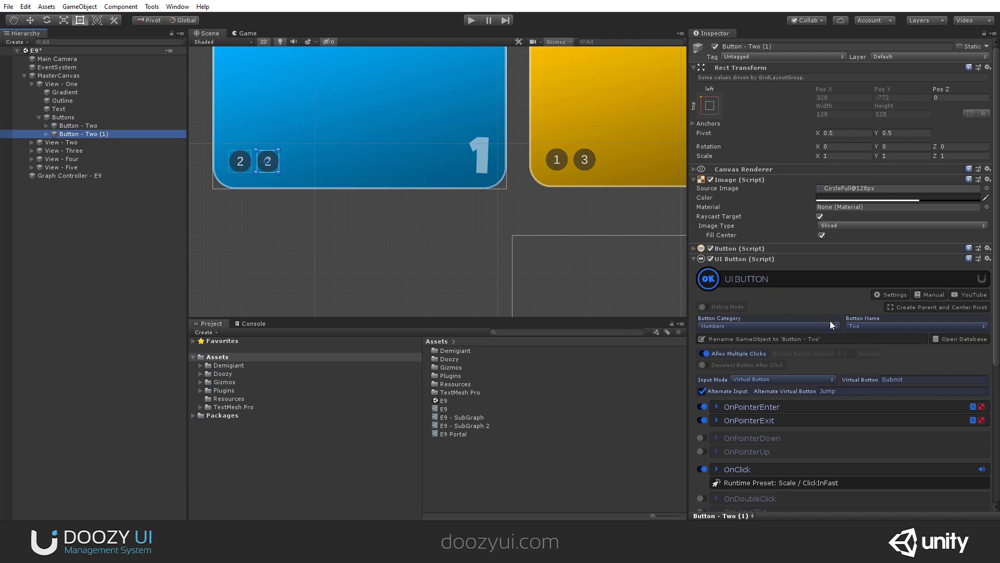
Label the duplicate 5 and rename it 'Button - Five (PORTAL)'
{"action": "scroll", "coordinate": [752, 383], "scroll_direction": "down", "scroll_amount": 5}
{"action": "left_click", "coordinate": [738, 436]}
{"action": "type", "text": "5"}
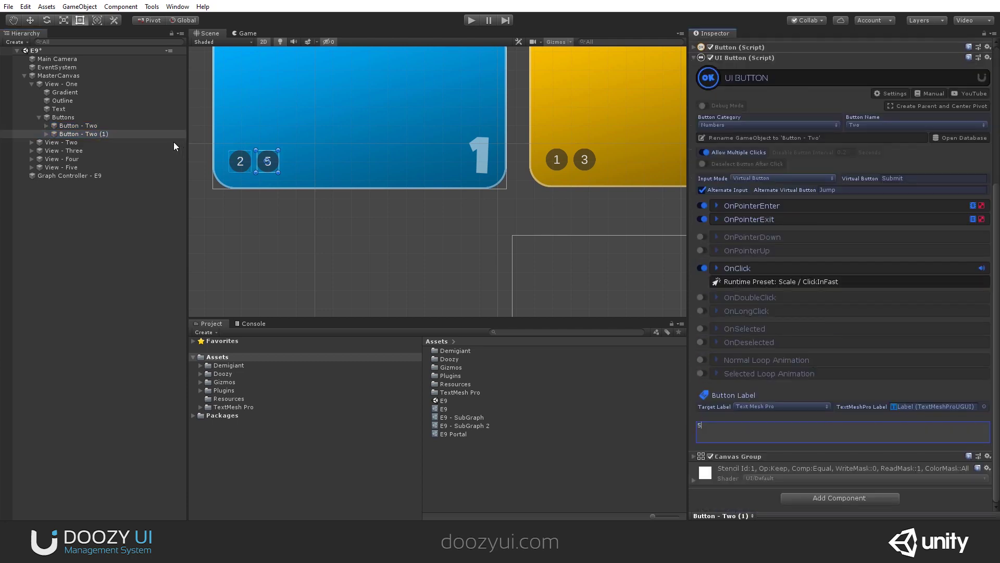
{"action": "left_click", "coordinate": [90, 134]}
{"action": "type", "text": "Button - Five (PORTAL)"}
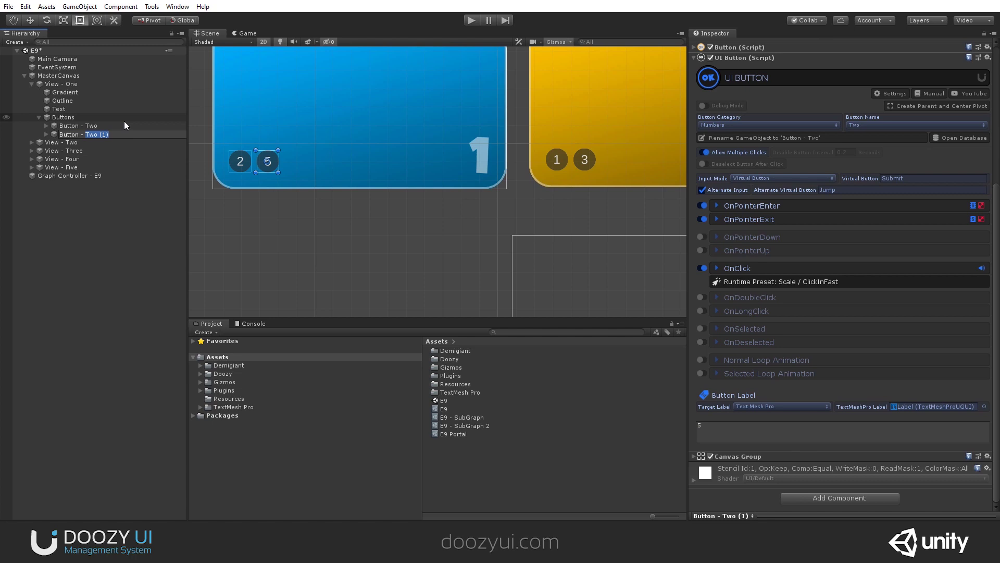
{"action": "key", "text": "Return"}
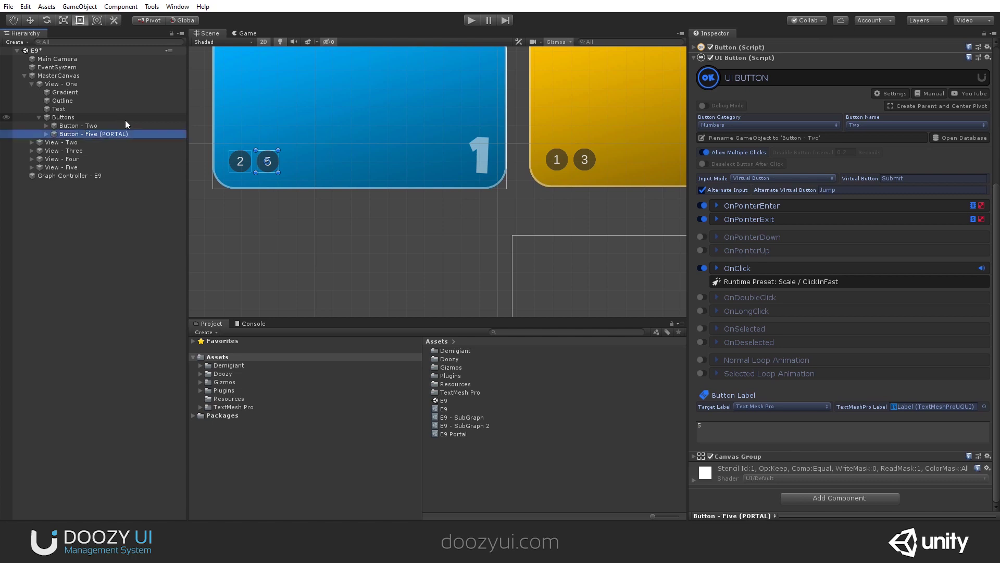
Add a GoTo5 entry to the button's OnClick game events by pasting the name
{"action": "left_click", "coordinate": [751, 270]}
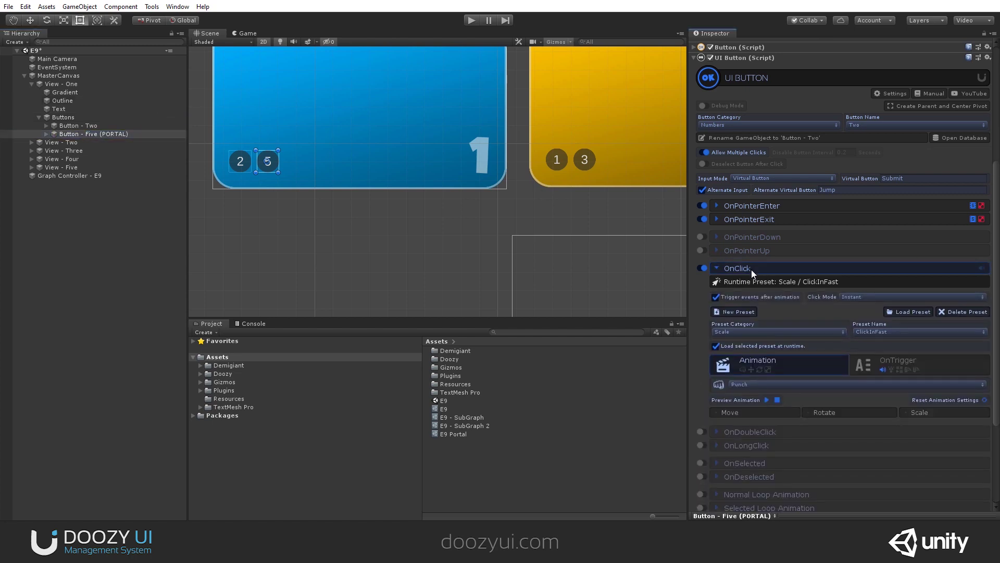
{"action": "left_click", "coordinate": [901, 360]}
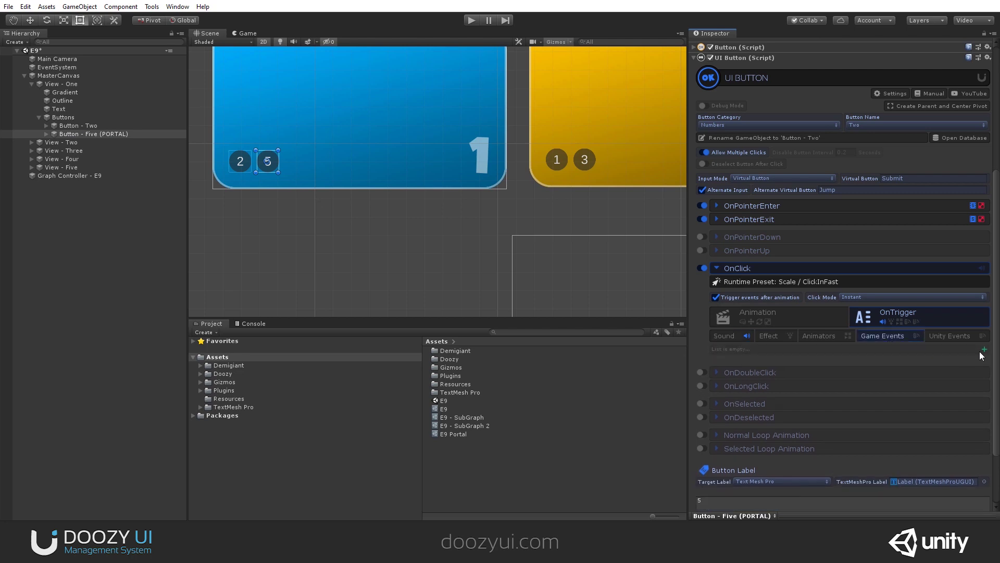
{"action": "left_click", "coordinate": [985, 349]}
{"action": "left_click", "coordinate": [867, 350]}
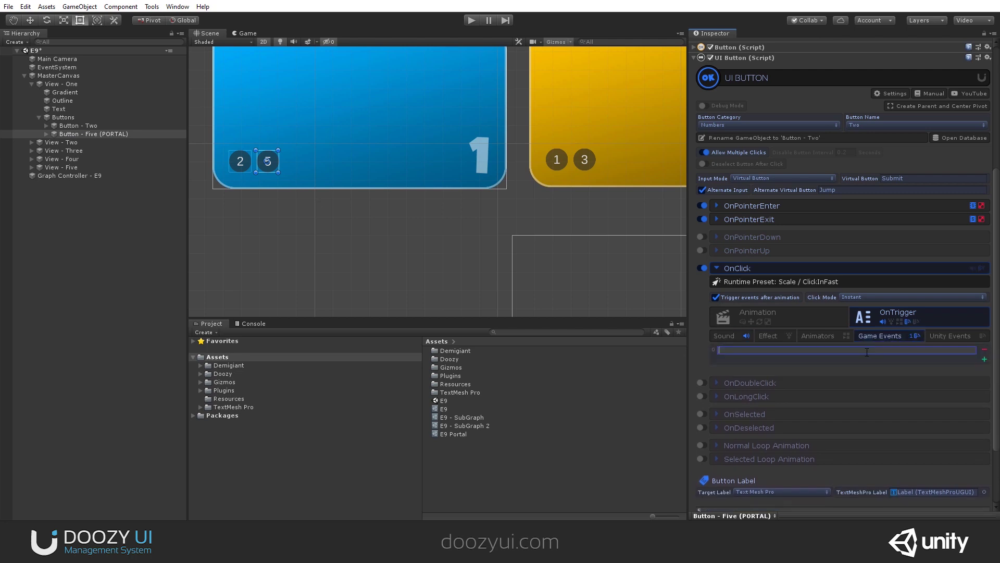
{"action": "right_click", "coordinate": [867, 351]}
{"action": "left_click", "coordinate": [888, 384]}
{"action": "left_click", "coordinate": [31, 85]}
{"action": "left_click", "coordinate": [31, 84]}
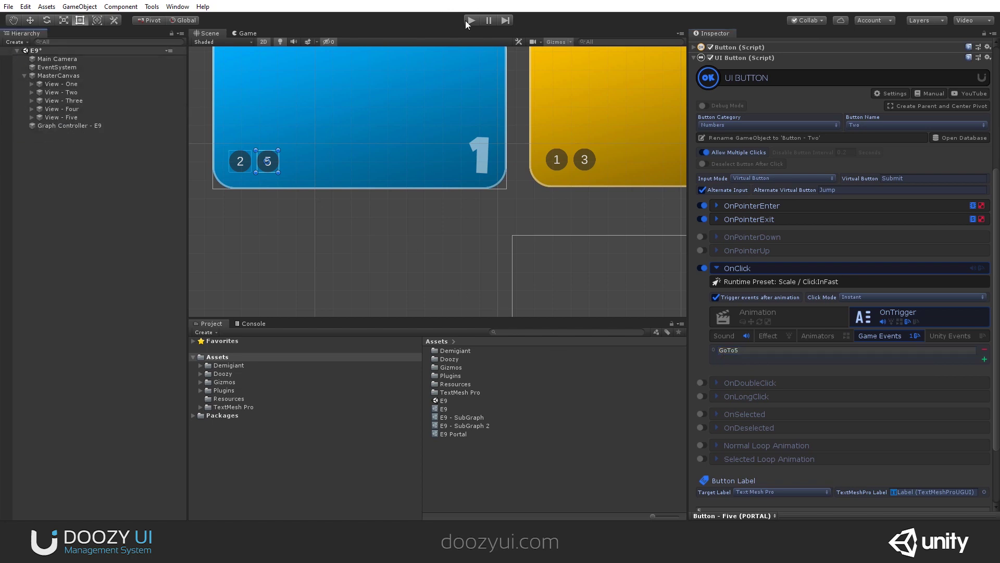
Open the Nody editor from Tools > Doozy and enter play mode
{"action": "left_click", "coordinate": [152, 6]}
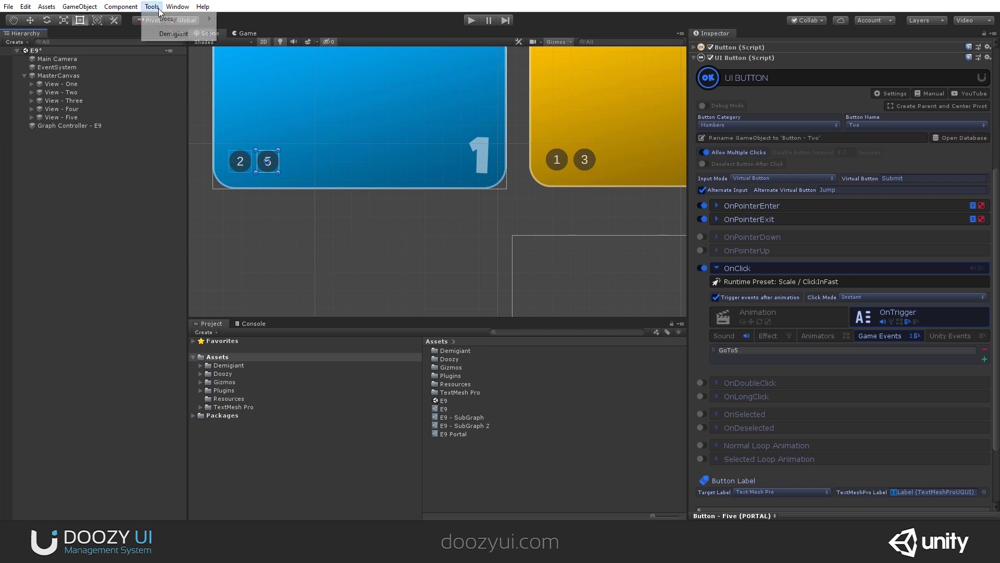
{"action": "mouse_move", "coordinate": [177, 18]}
{"action": "left_click", "coordinate": [240, 34]}
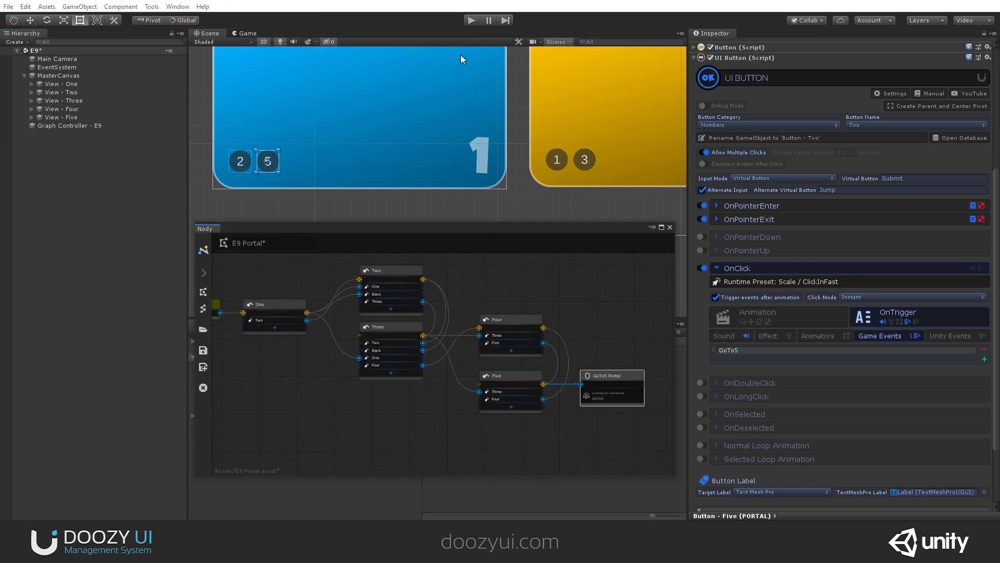
{"action": "left_click", "coordinate": [472, 20]}
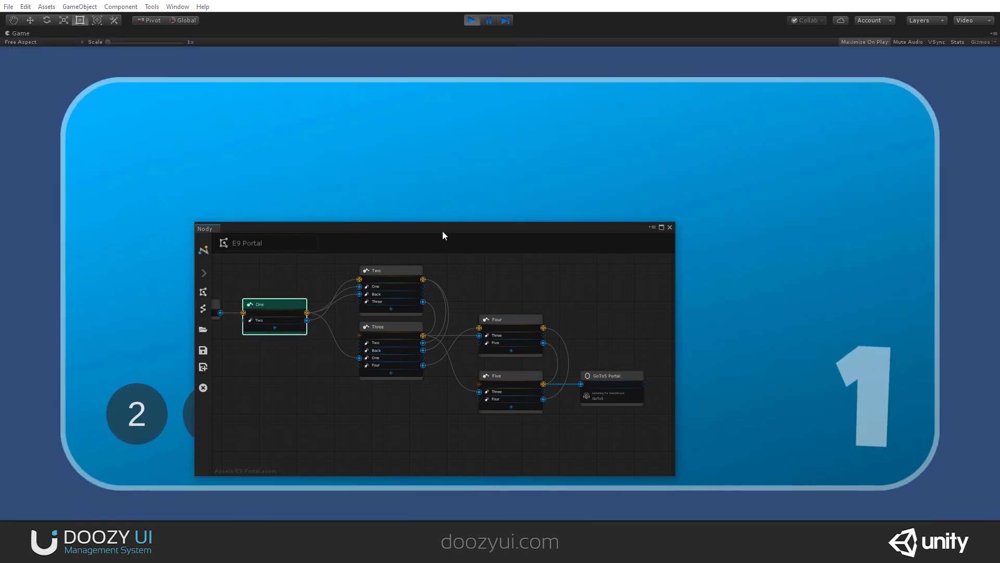
{"action": "left_click_drag", "start_coordinate": [442, 232], "coordinate": [479, 78]}
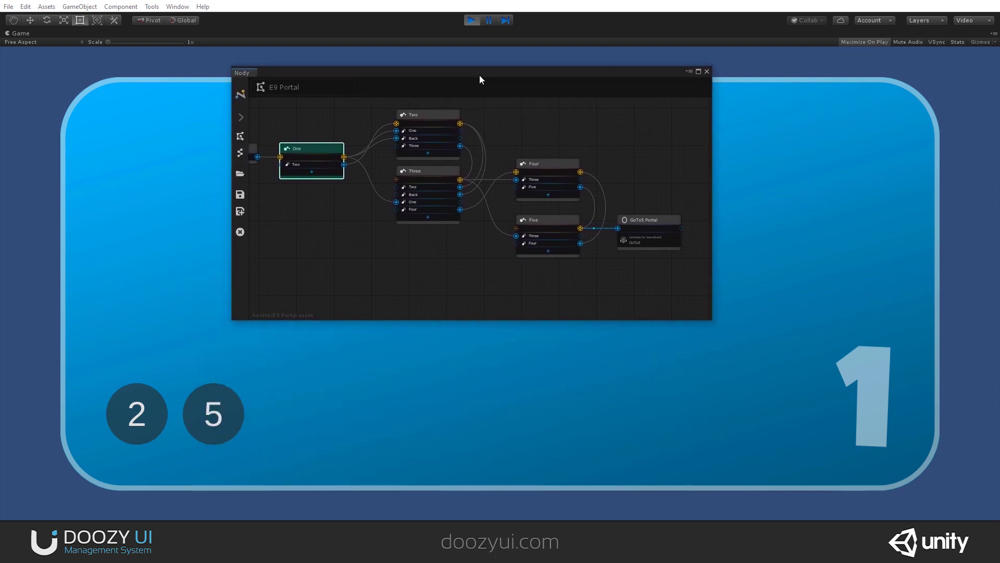
Test the game's 2, 1, 5, 3 and 1 buttons, checking 5 jumps to Five, then stop
{"action": "left_click", "coordinate": [136, 418]}
{"action": "left_click", "coordinate": [146, 405]}
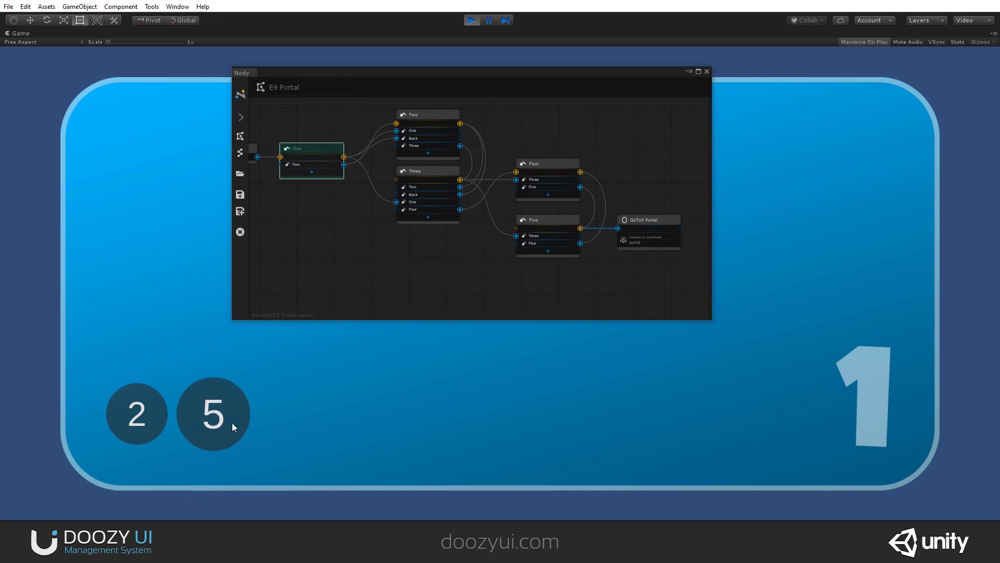
{"action": "scroll", "coordinate": [320, 165], "scroll_direction": "up", "scroll_amount": 4}
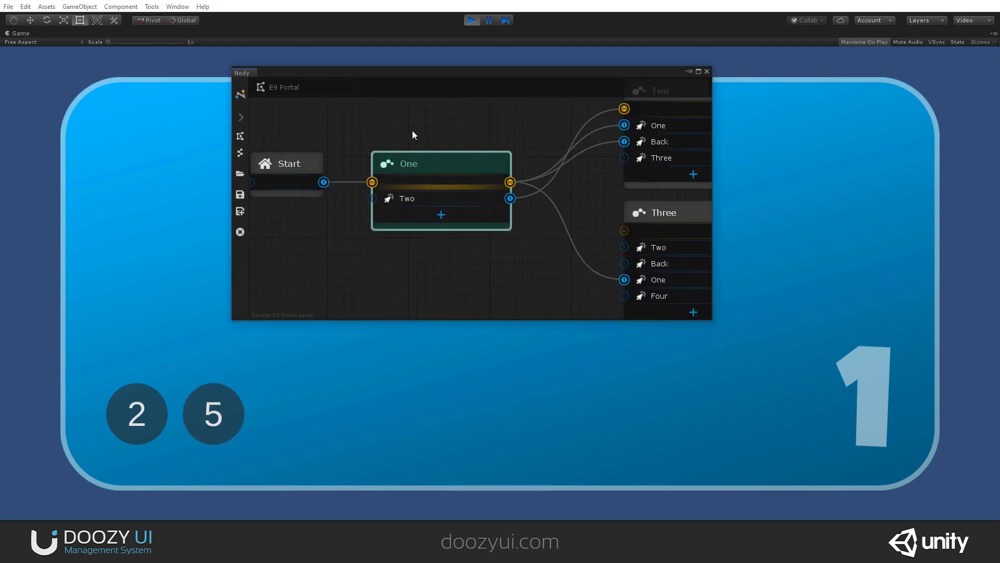
{"action": "scroll", "coordinate": [462, 134], "scroll_direction": "down", "scroll_amount": 8}
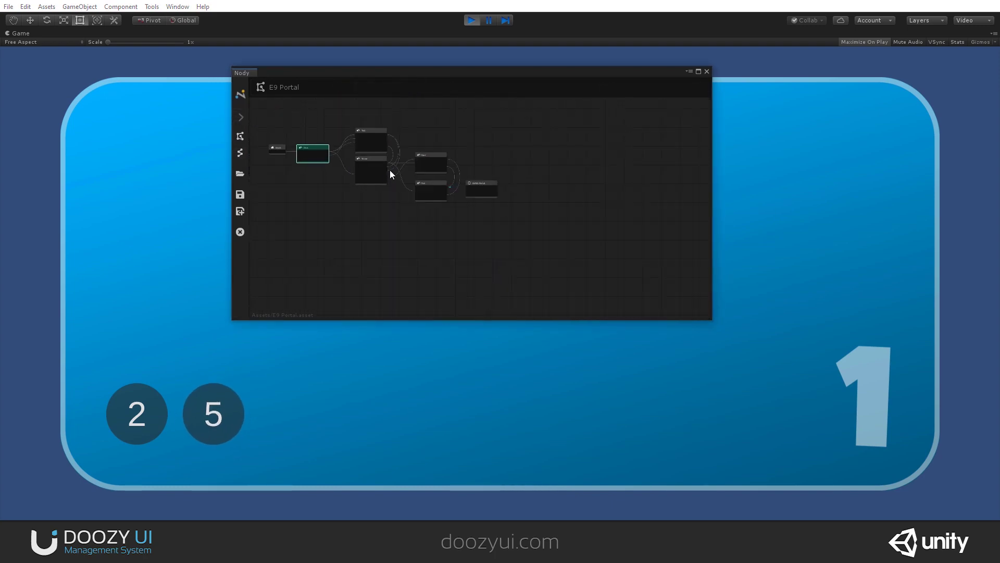
{"action": "scroll", "coordinate": [410, 181], "scroll_direction": "up", "scroll_amount": 4}
{"action": "left_click", "coordinate": [222, 412]}
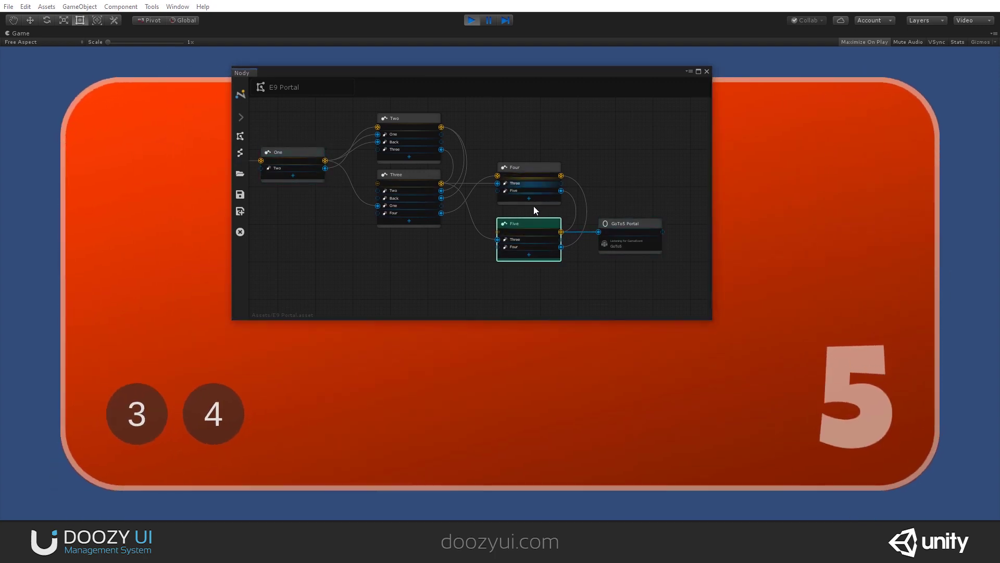
{"action": "scroll", "coordinate": [530, 221], "scroll_direction": "up", "scroll_amount": 1}
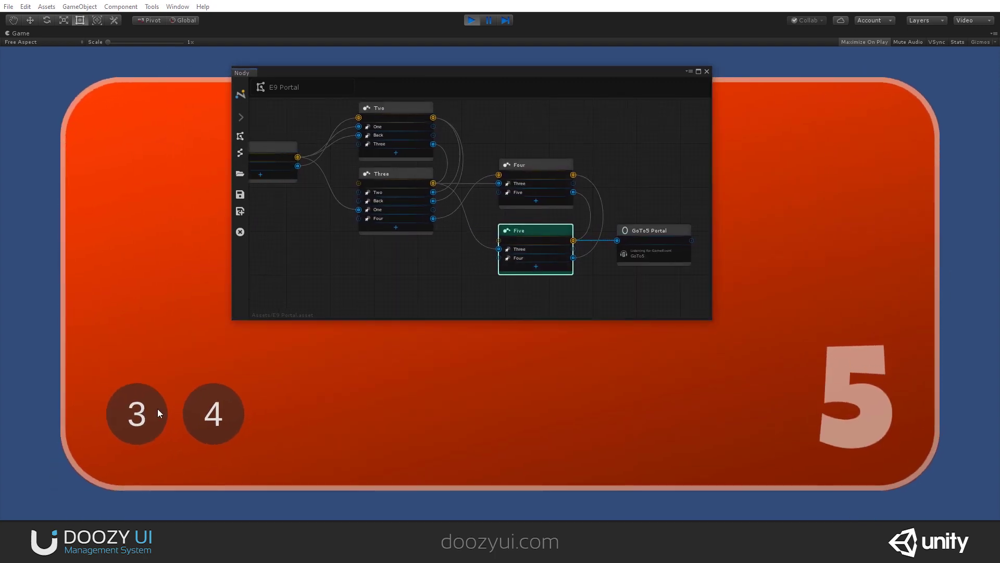
{"action": "left_click", "coordinate": [131, 411]}
{"action": "left_click", "coordinate": [134, 412]}
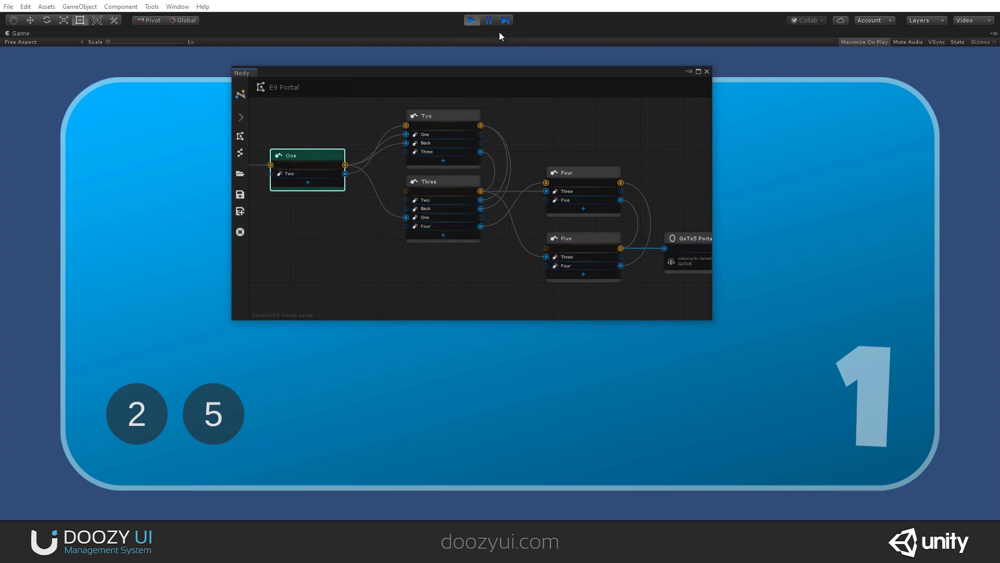
{"action": "key", "text": "ctrl+p"}
Select View One's 5 button and review its available button names
{"action": "left_click_drag", "start_coordinate": [311, 338], "coordinate": [343, 255]}
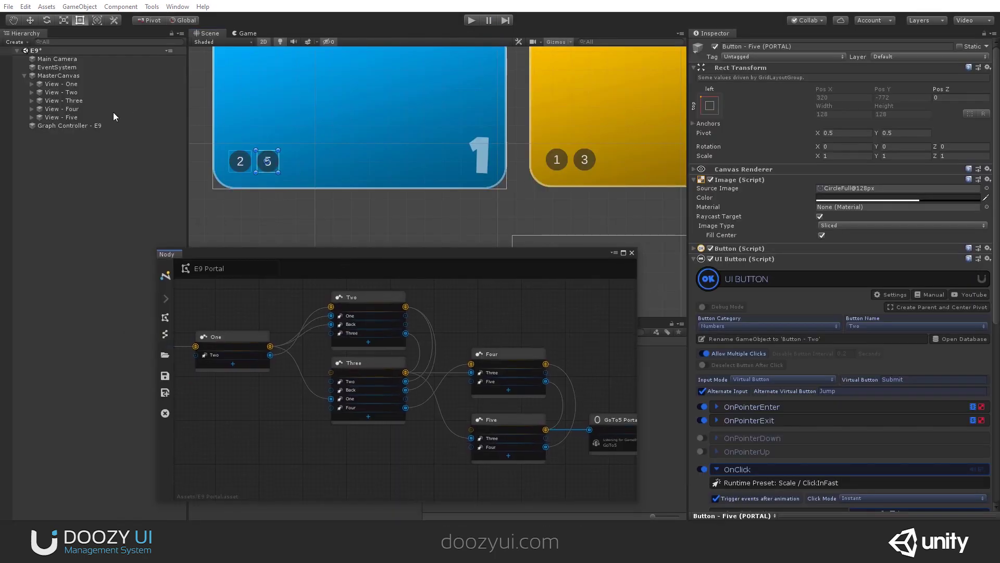
{"action": "left_click", "coordinate": [73, 85]}
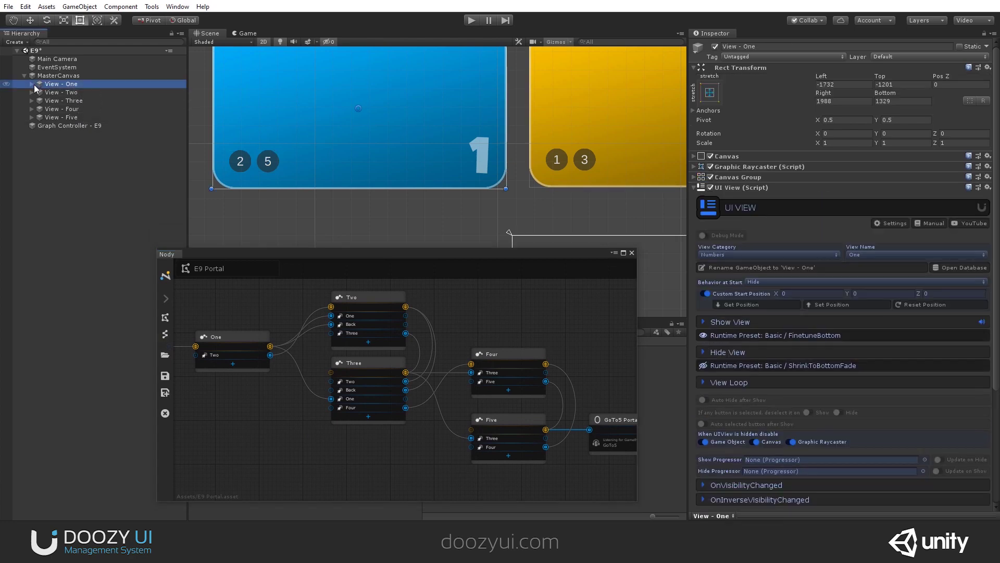
{"action": "left_click", "coordinate": [268, 161]}
{"action": "scroll", "coordinate": [265, 162], "scroll_direction": "up", "scroll_amount": 2}
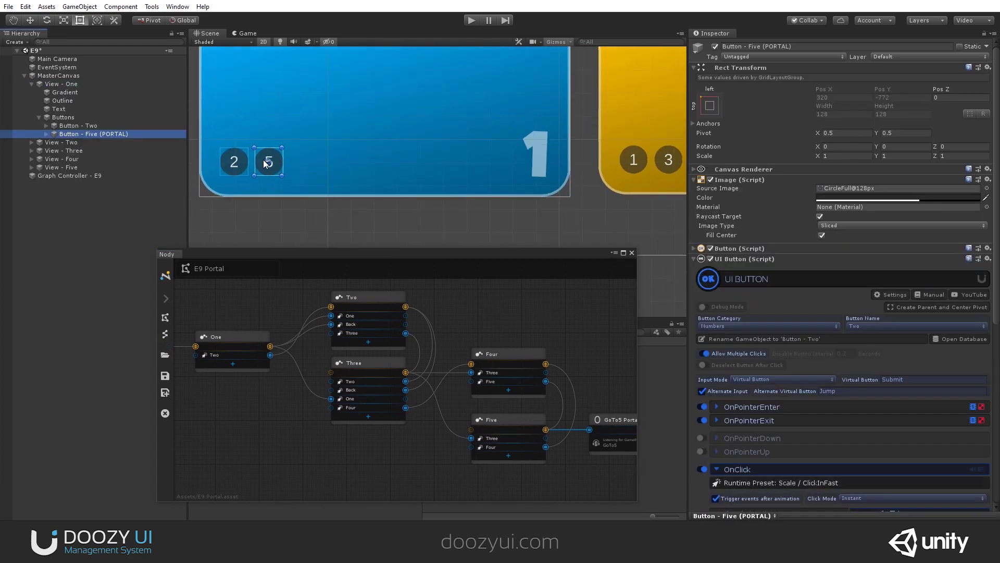
{"action": "scroll", "coordinate": [265, 162], "scroll_direction": "up", "scroll_amount": 2}
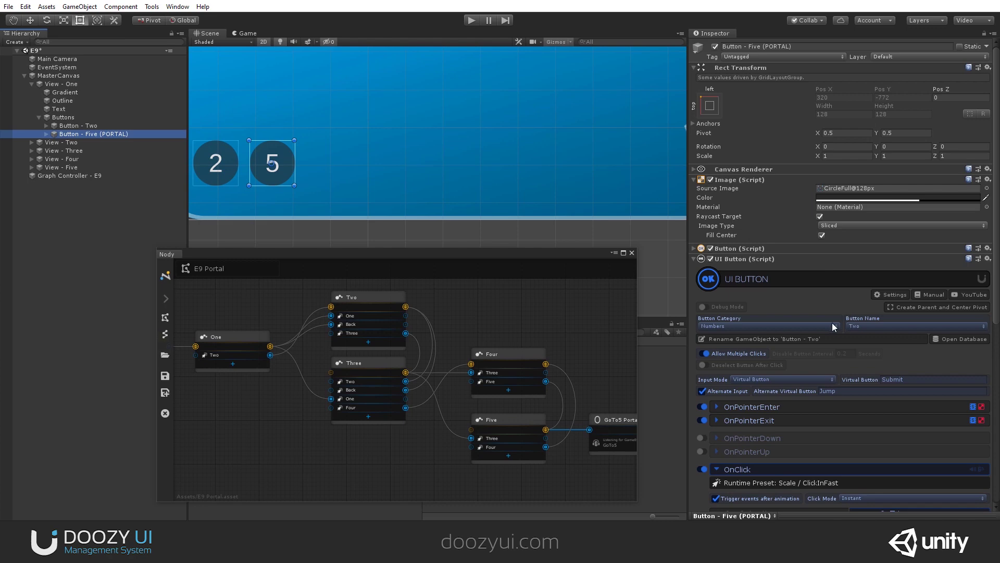
{"action": "left_click", "coordinate": [881, 323]}
{"action": "left_click", "coordinate": [851, 311]}
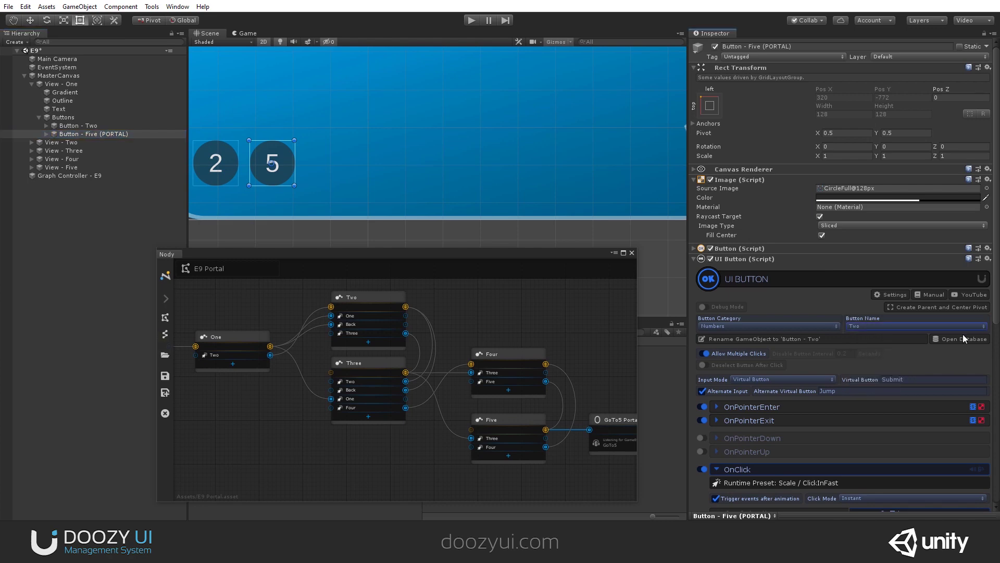
Add PORTAL to the Numbers category of the buttons database and sort it
{"action": "left_click", "coordinate": [963, 338]}
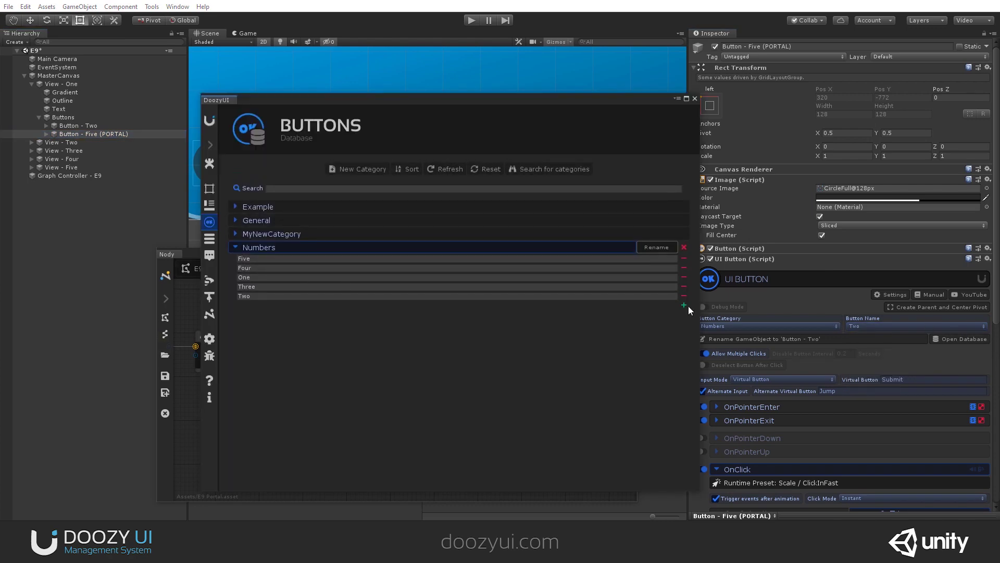
{"action": "left_click", "coordinate": [684, 305]}
{"action": "left_click", "coordinate": [301, 306]}
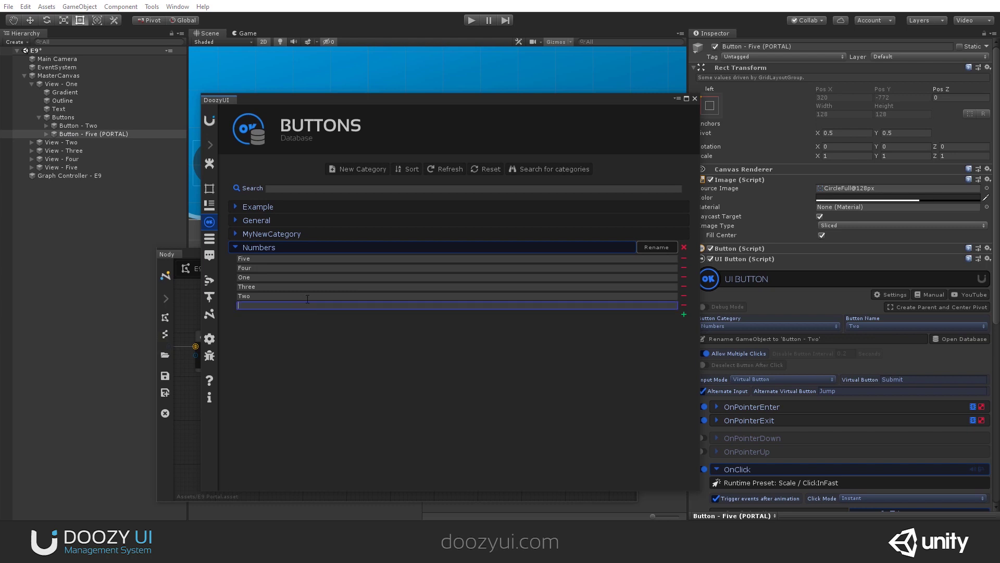
{"action": "type", "text": "PORTAL"}
{"action": "left_click", "coordinate": [525, 337]}
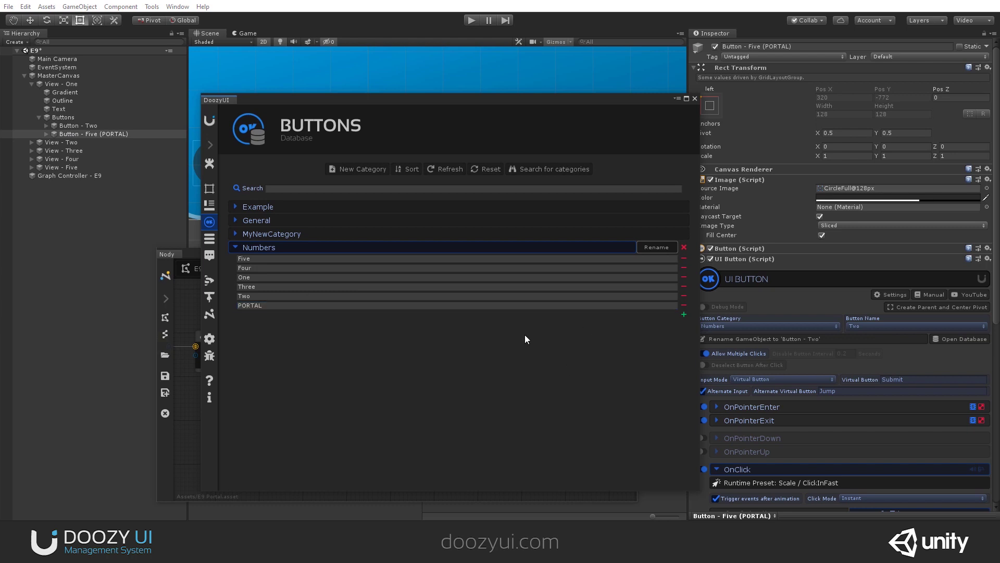
{"action": "left_click", "coordinate": [409, 168]}
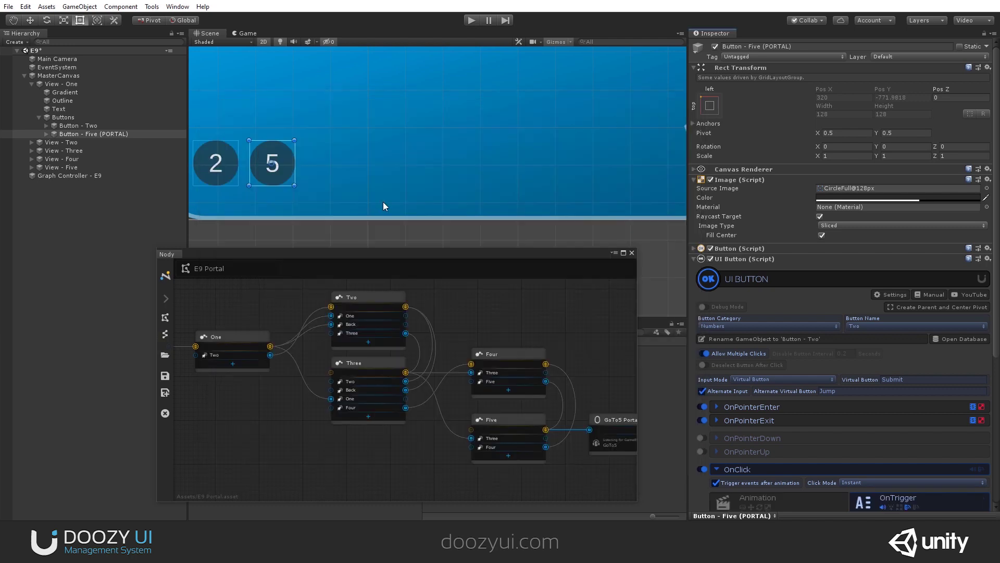
Set the button name to Numbers/PORTAL and rename the object Button - PORTAL
{"action": "left_click_drag", "start_coordinate": [373, 255], "coordinate": [360, 212]}
{"action": "left_click", "coordinate": [865, 326]}
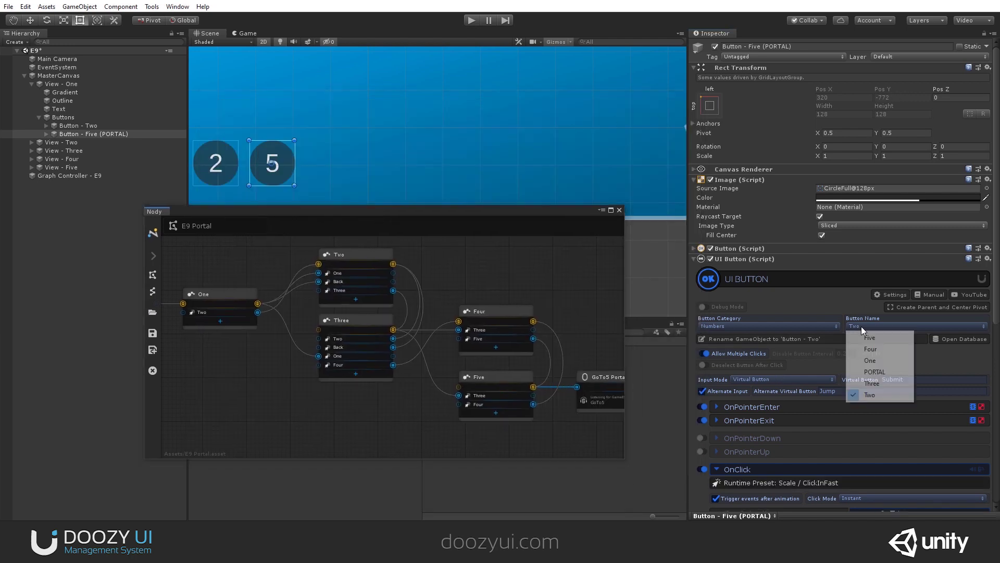
{"action": "left_click", "coordinate": [884, 372]}
{"action": "left_click", "coordinate": [847, 339]}
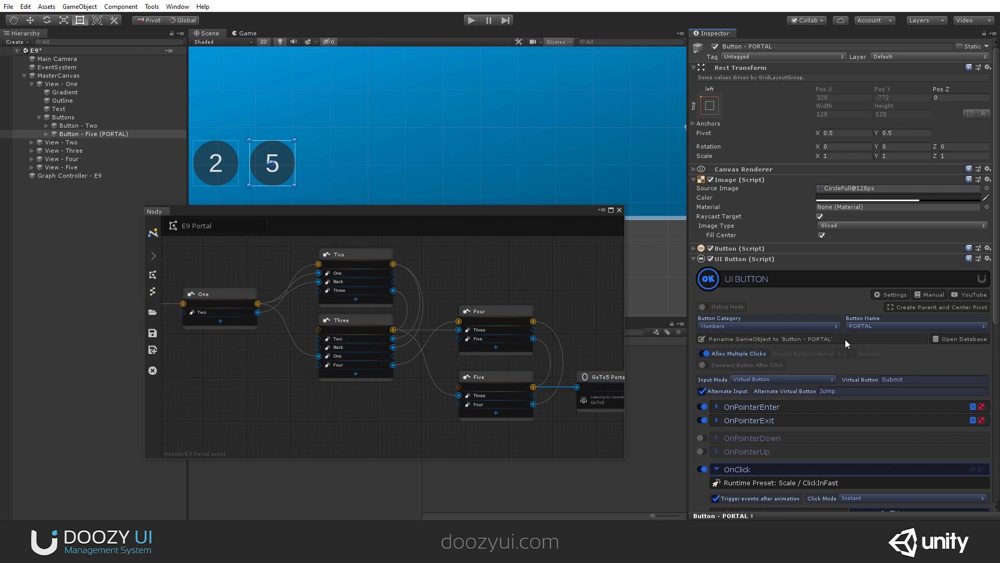
{"action": "scroll", "coordinate": [803, 313], "scroll_direction": "down", "scroll_amount": 10}
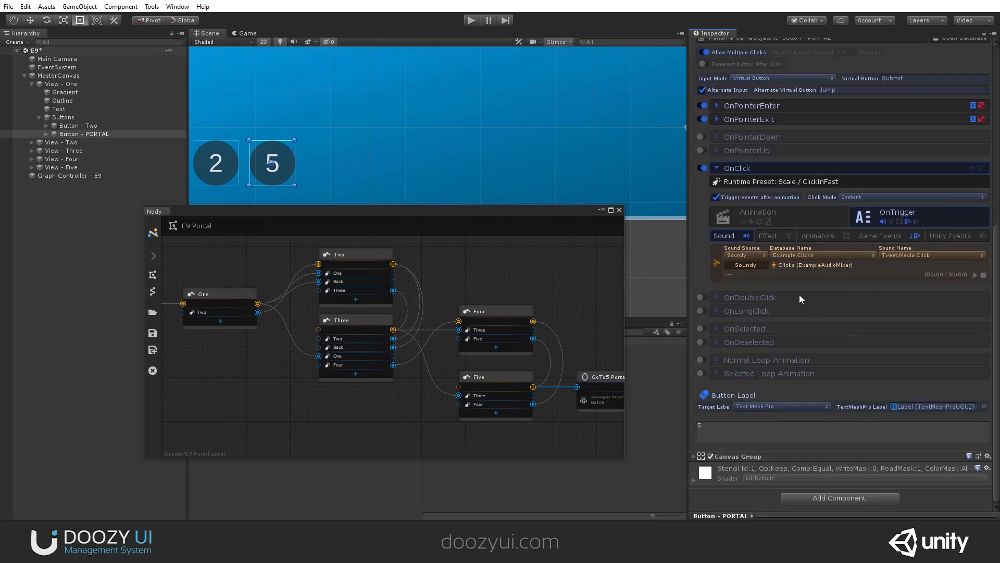
{"action": "left_click", "coordinate": [913, 235]}
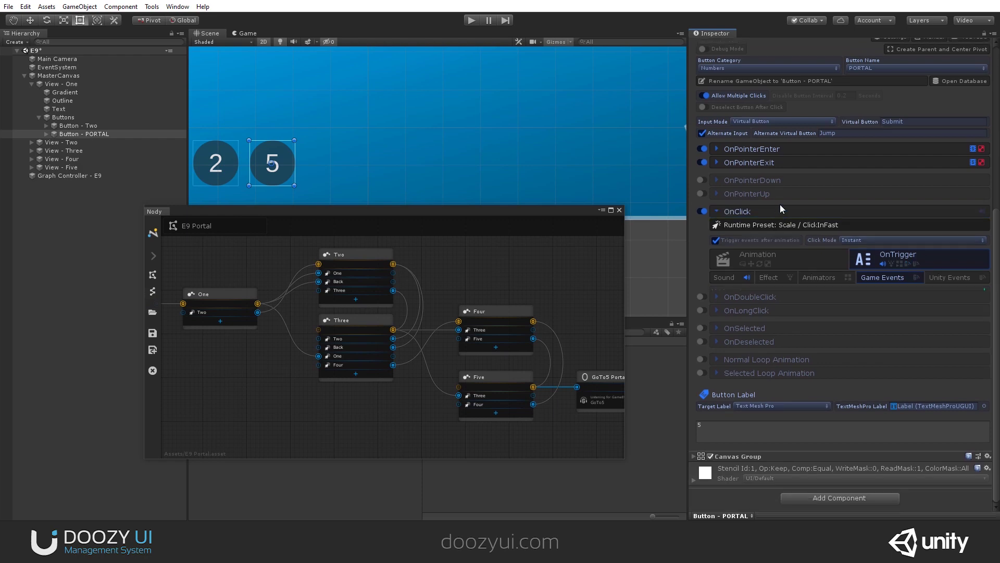
{"action": "left_click", "coordinate": [780, 204]}
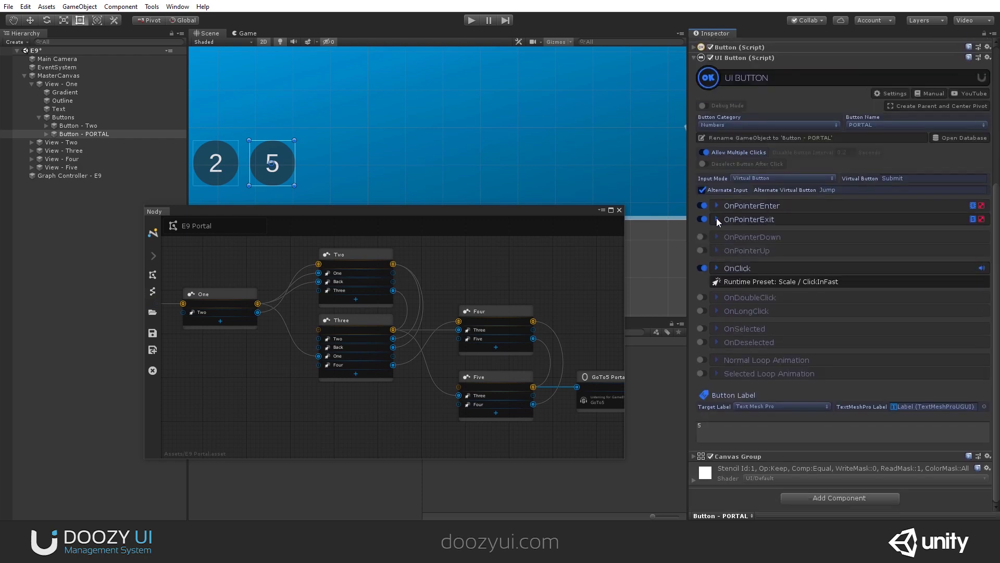
Run play mode to try the PORTAL button, then stop
{"action": "left_click", "coordinate": [472, 21]}
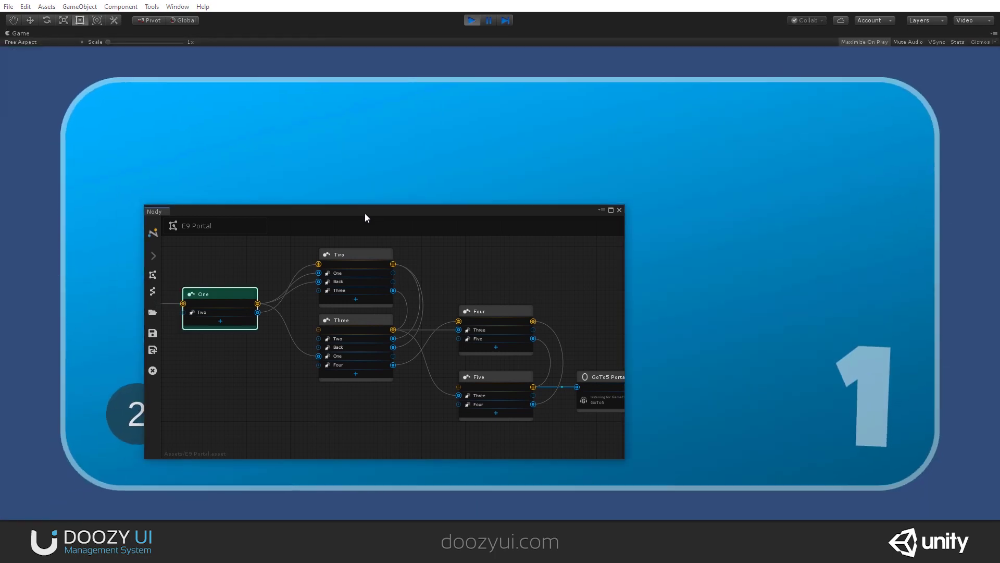
{"action": "left_click_drag", "start_coordinate": [365, 218], "coordinate": [441, 74]}
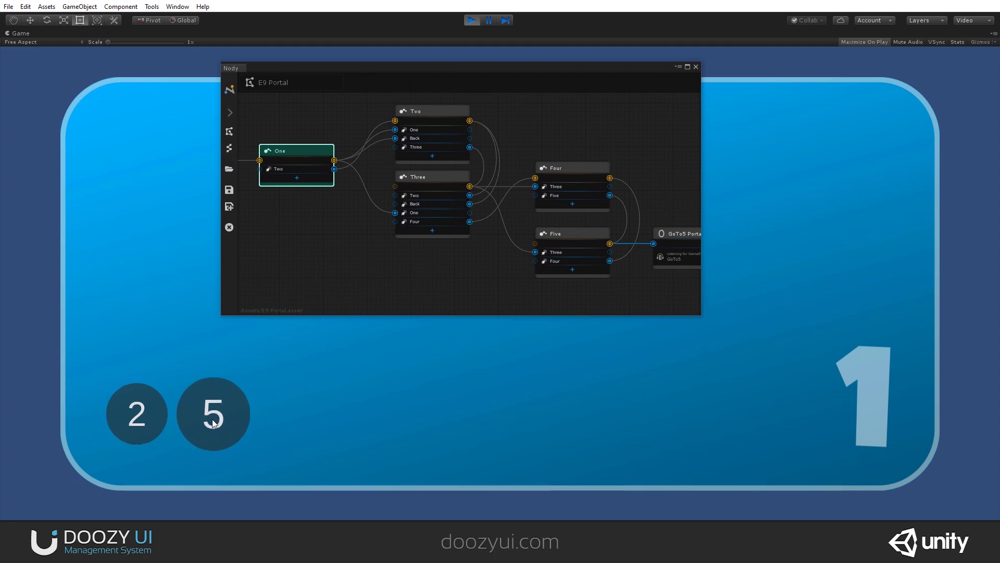
{"action": "left_click", "coordinate": [472, 21]}
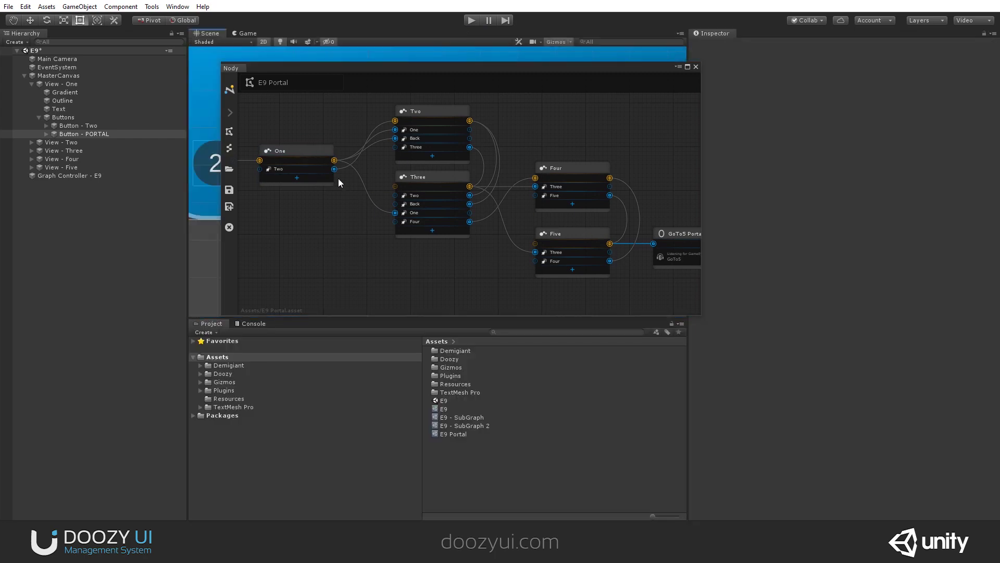
Add a second output to node One triggered by the Numbers/PORTAL button
{"action": "left_click", "coordinate": [297, 178]}
{"action": "left_click", "coordinate": [284, 154]}
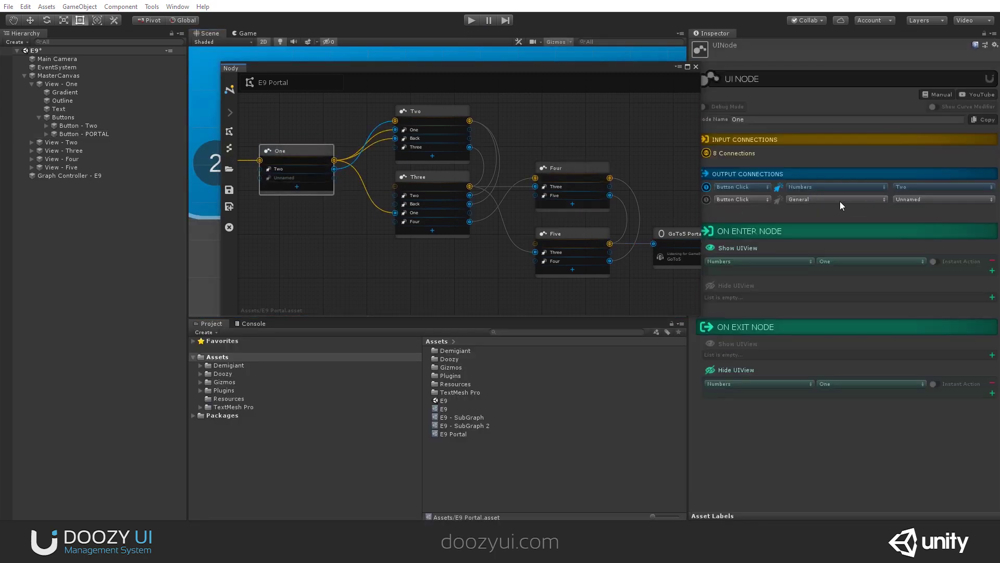
{"action": "left_click", "coordinate": [832, 201]}
{"action": "left_click", "coordinate": [832, 257]}
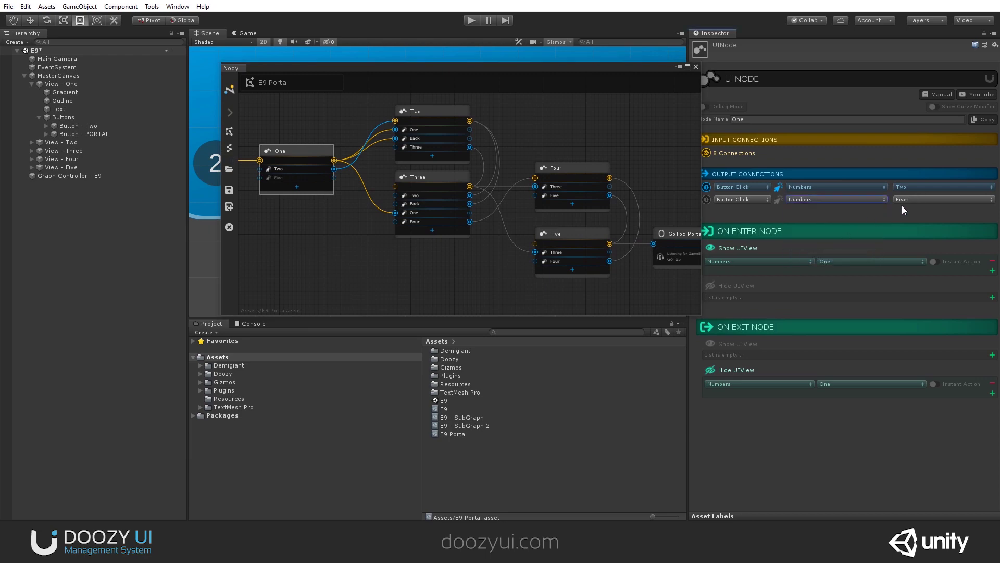
{"action": "left_click", "coordinate": [904, 200]}
{"action": "left_click", "coordinate": [925, 245]}
{"action": "middle_click_drag", "start_coordinate": [289, 200], "coordinate": [314, 235]}
Create a Send Game Events node on the graph canvas
{"action": "scroll", "coordinate": [314, 236], "scroll_direction": "up", "scroll_amount": 2}
{"action": "right_click", "coordinate": [314, 239]}
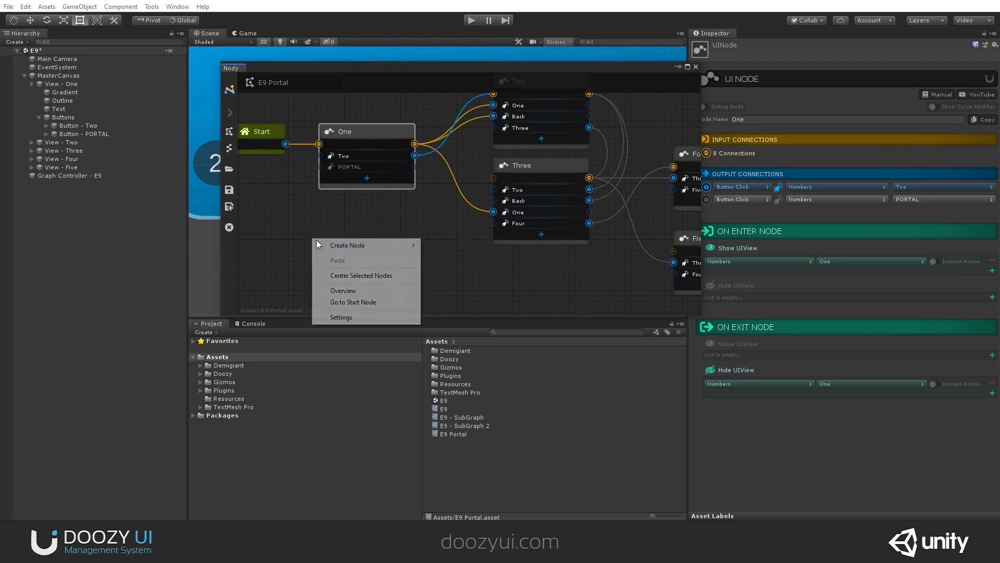
{"action": "left_click", "coordinate": [452, 256]}
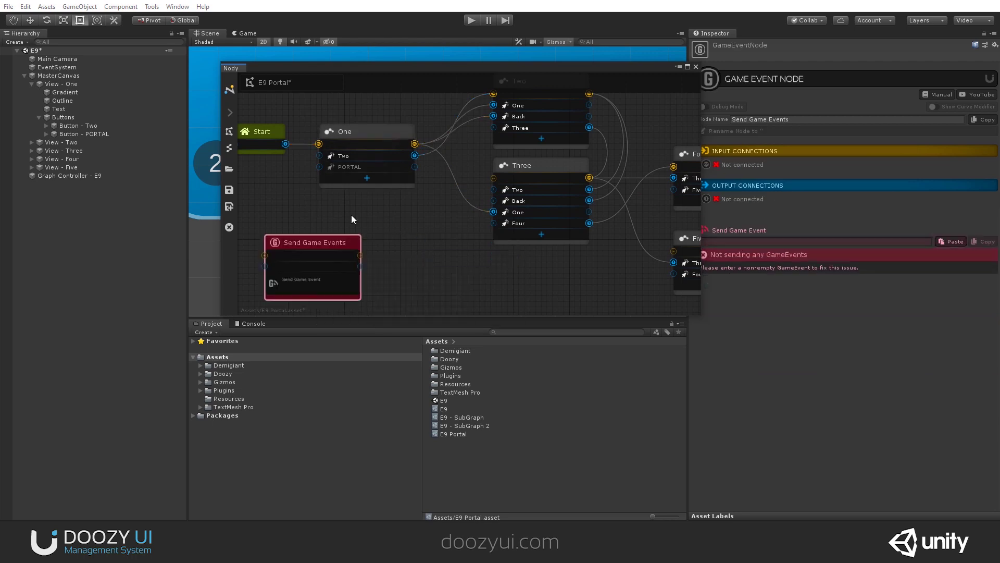
{"action": "middle_click_drag", "start_coordinate": [307, 233], "coordinate": [411, 245]}
{"action": "left_click_drag", "start_coordinate": [411, 247], "coordinate": [354, 207]}
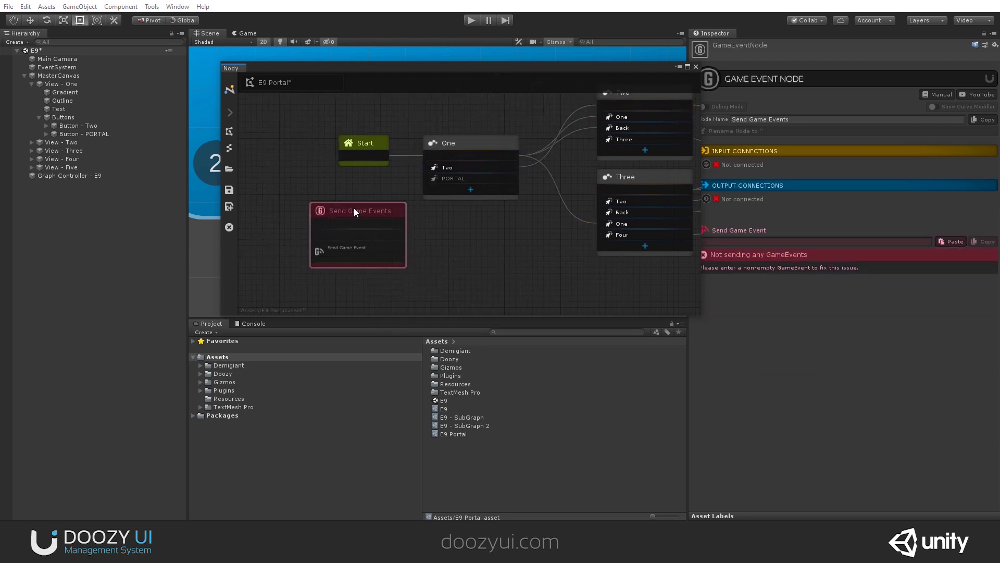
{"action": "scroll", "coordinate": [453, 176], "scroll_direction": "down", "scroll_amount": 4}
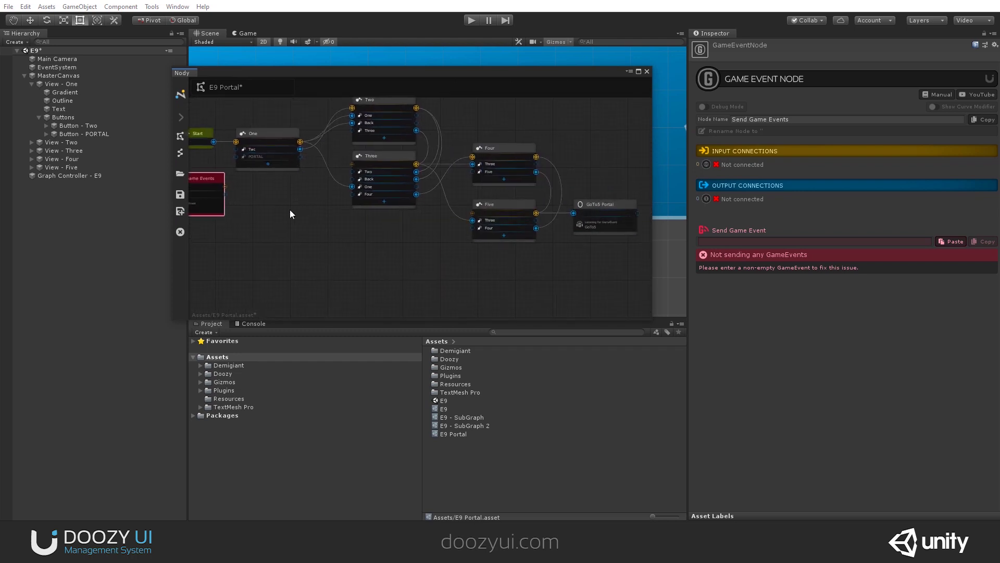
{"action": "scroll", "coordinate": [282, 210], "scroll_direction": "up", "scroll_amount": 3}
Copy GoTo5 from the portal node and paste it as the Send node's event
{"action": "left_click_drag", "start_coordinate": [279, 210], "coordinate": [503, 203]}
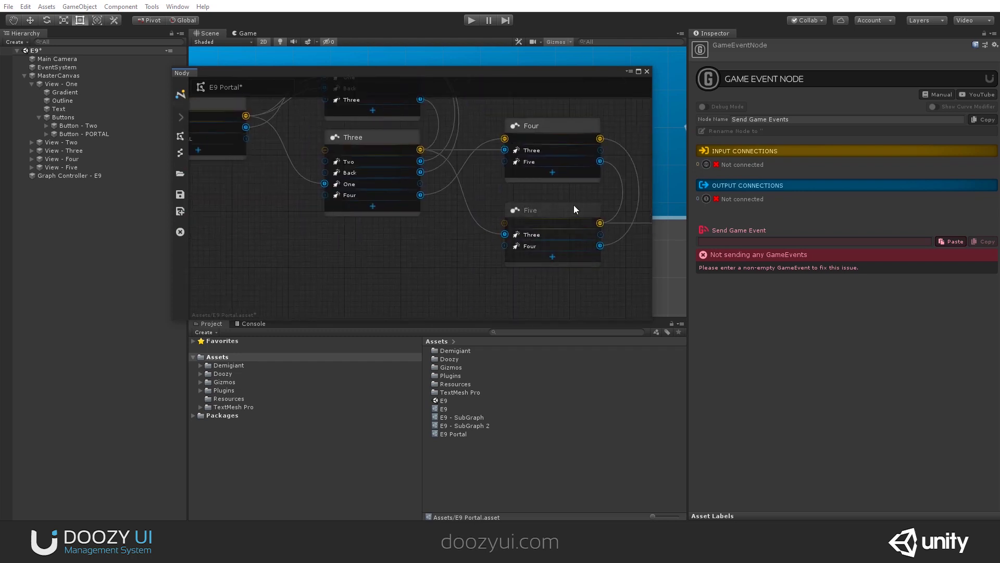
{"action": "left_click_drag", "start_coordinate": [573, 205], "coordinate": [600, 208]}
{"action": "left_click", "coordinate": [554, 212]}
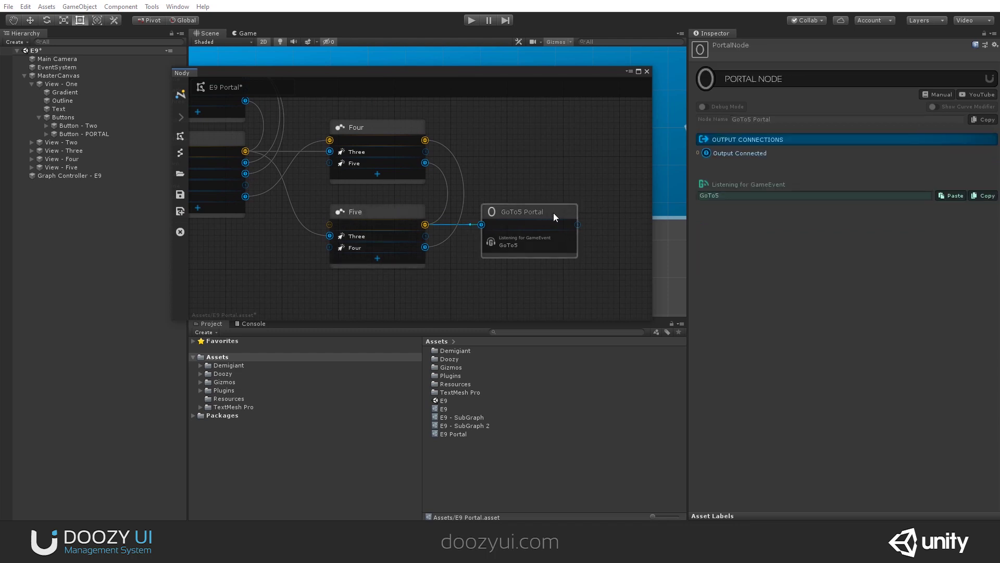
{"action": "left_click", "coordinate": [974, 197]}
{"action": "left_click_drag", "start_coordinate": [261, 257], "coordinate": [593, 243]}
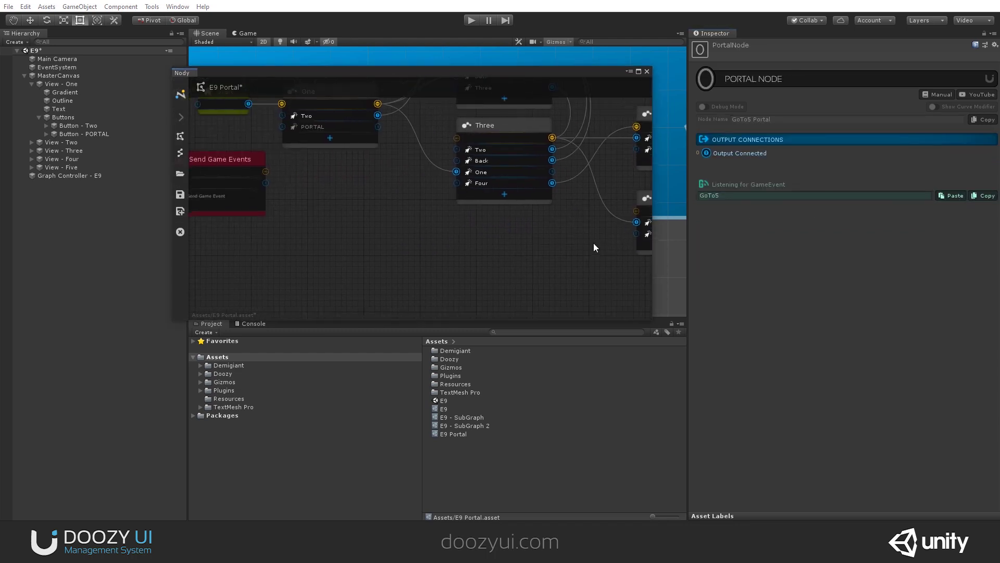
{"action": "left_click_drag", "start_coordinate": [334, 182], "coordinate": [404, 204]}
{"action": "left_click", "coordinate": [294, 187]}
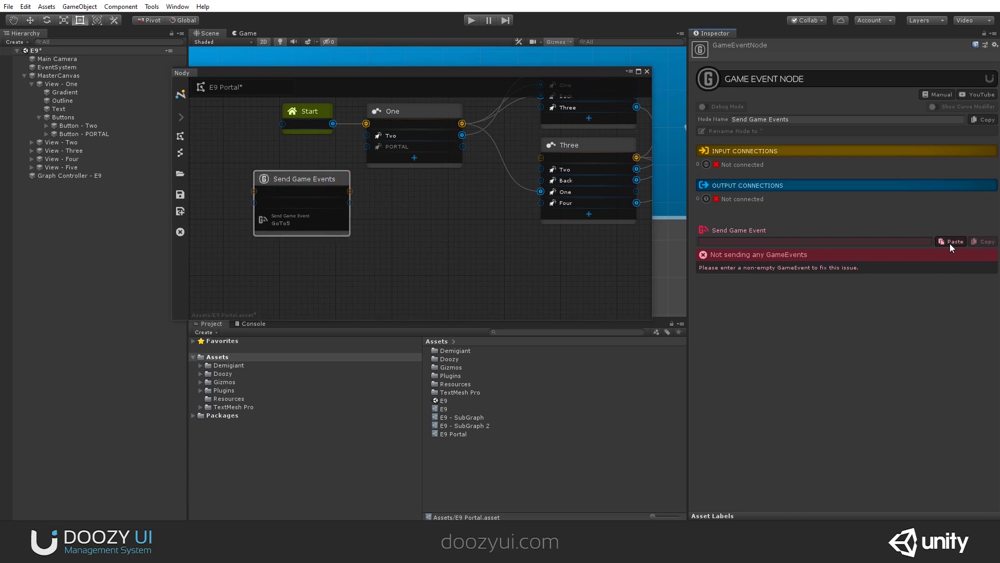
{"action": "left_click", "coordinate": [952, 247]}
Rename the node Send GoTo5 and connect One's PORTAL output to it
{"action": "left_click", "coordinate": [772, 120]}
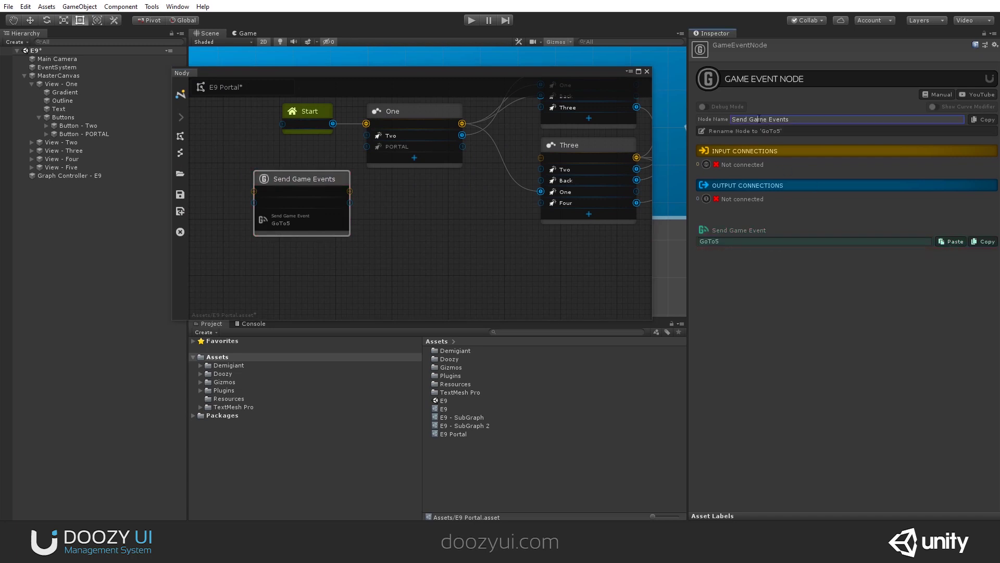
{"action": "left_click_drag", "start_coordinate": [748, 119], "coordinate": [833, 121]}
{"action": "key", "text": "ctrl+v"}
{"action": "left_click", "coordinate": [447, 245]}
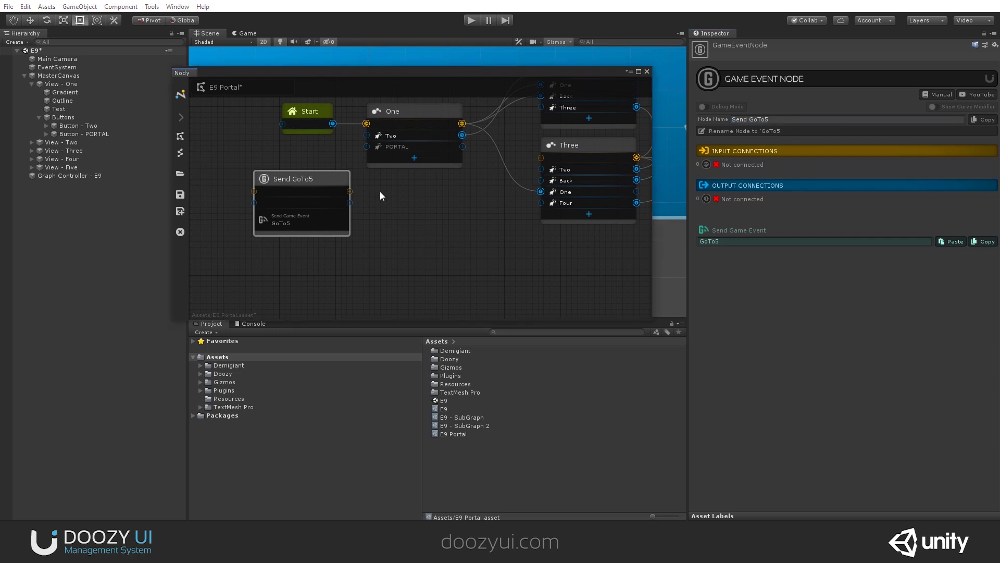
{"action": "left_click_drag", "start_coordinate": [366, 147], "coordinate": [315, 171]}
Place Send GoTo5 just below One and start play mode
{"action": "scroll", "coordinate": [314, 171], "scroll_direction": "up", "scroll_amount": 2}
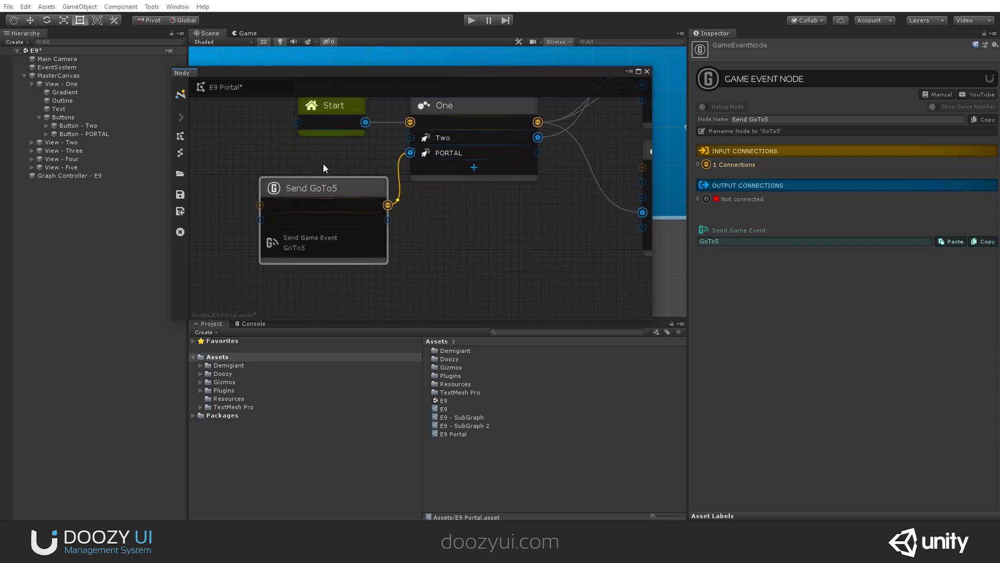
{"action": "scroll", "coordinate": [297, 226], "scroll_direction": "down", "scroll_amount": 3}
{"action": "middle_click_drag", "start_coordinate": [298, 229], "coordinate": [493, 175]}
{"action": "middle_click_drag", "start_coordinate": [301, 190], "coordinate": [308, 191]}
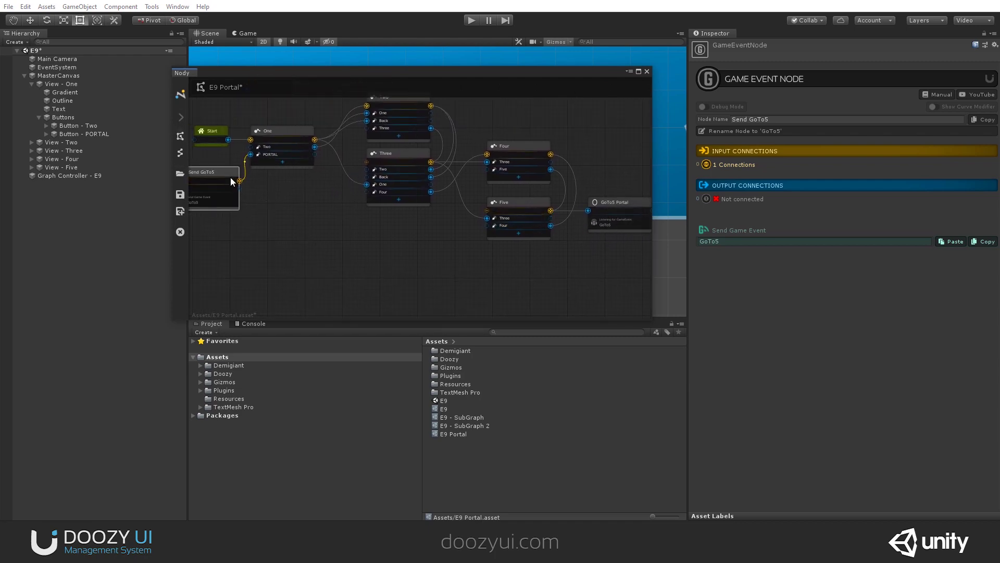
{"action": "middle_click_drag", "start_coordinate": [239, 194], "coordinate": [312, 215]}
{"action": "left_click_drag", "start_coordinate": [297, 183], "coordinate": [368, 186]}
{"action": "middle_click_drag", "start_coordinate": [450, 216], "coordinate": [359, 220]}
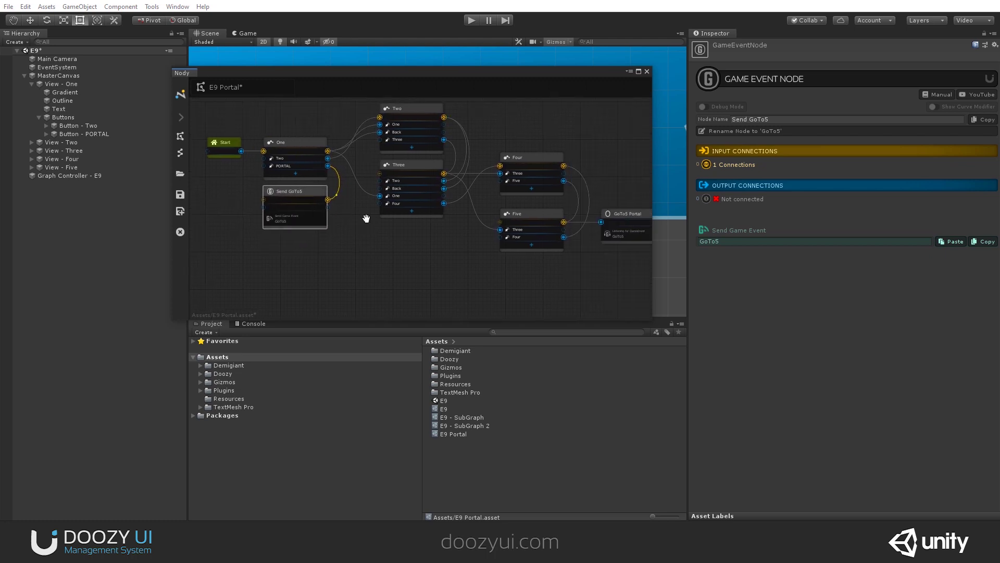
{"action": "left_click", "coordinate": [471, 19]}
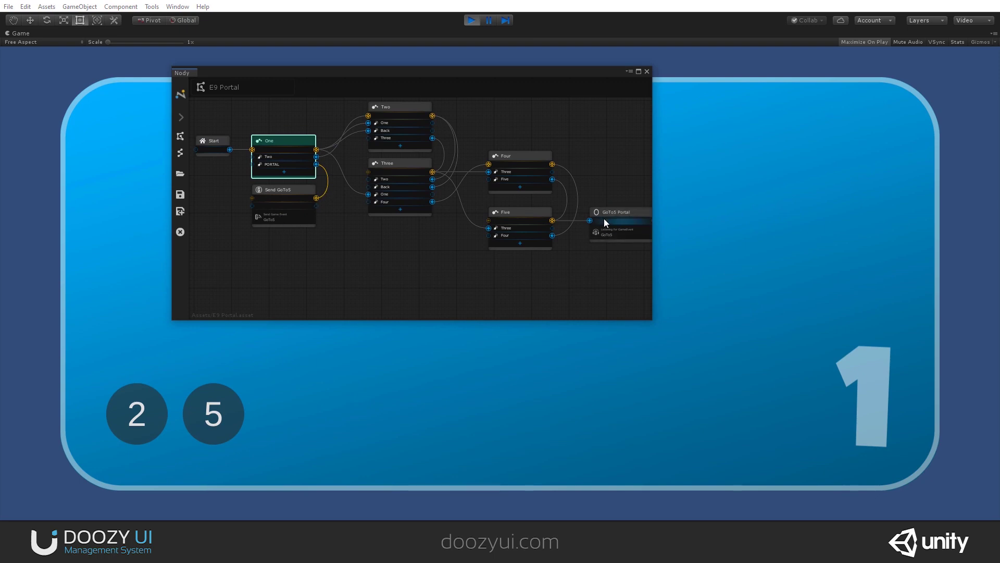
Play-test button 5 jumping to View Five, return via 3 and 1 to View One, then stop play
{"action": "left_click", "coordinate": [228, 423]}
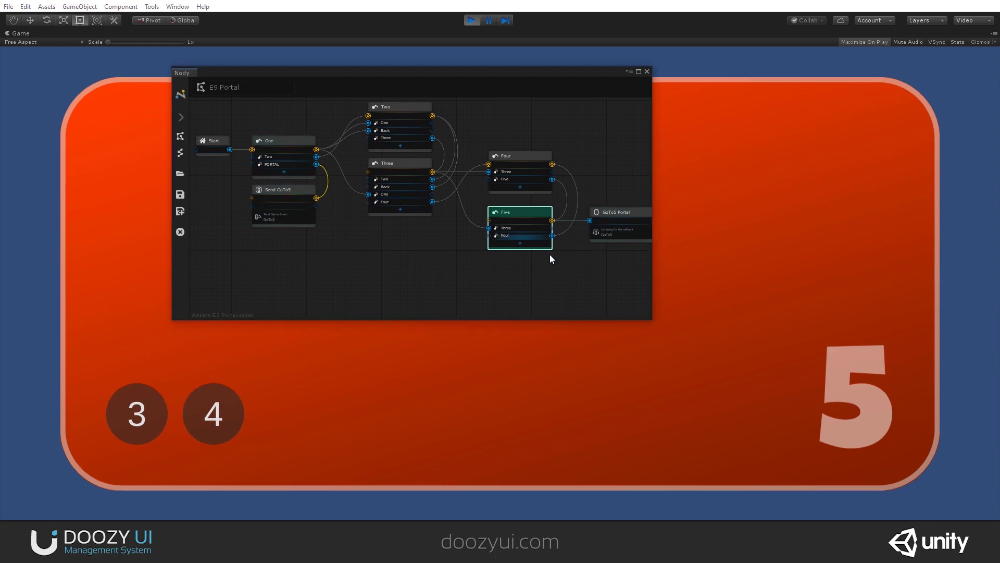
{"action": "left_click", "coordinate": [137, 432]}
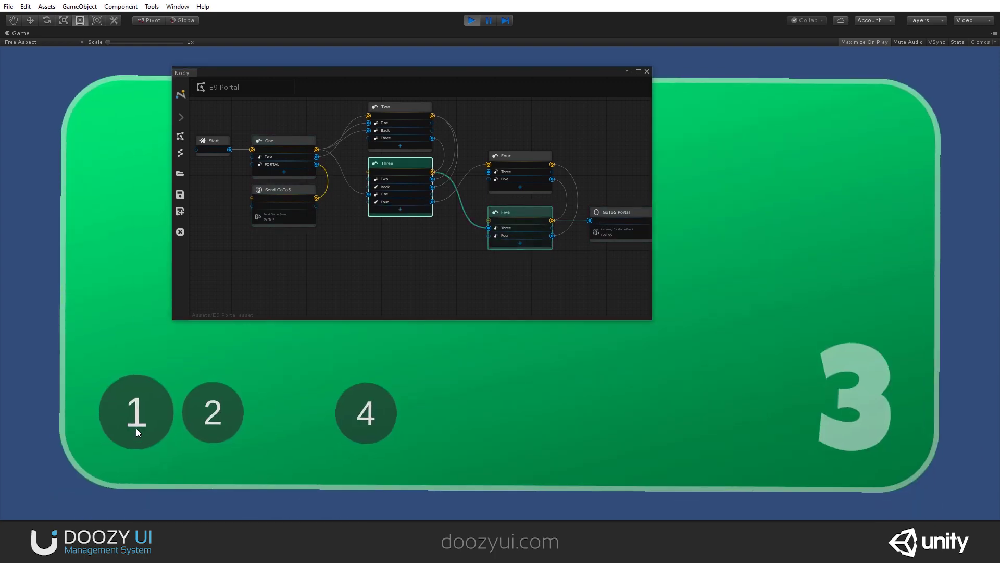
{"action": "middle_click_drag", "start_coordinate": [441, 175], "coordinate": [371, 173]}
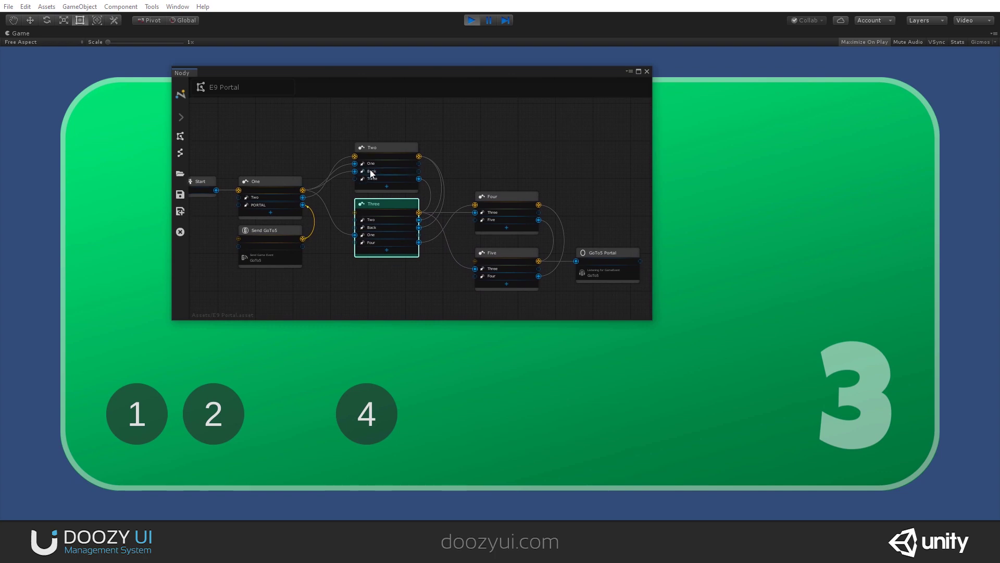
{"action": "left_click", "coordinate": [143, 428]}
{"action": "scroll", "coordinate": [490, 200], "scroll_direction": "up", "scroll_amount": 2}
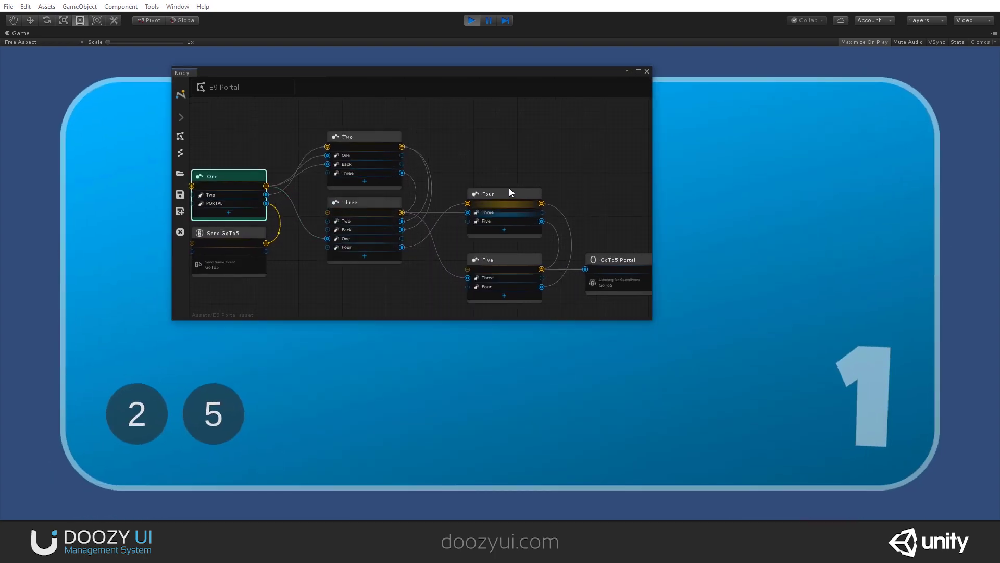
{"action": "middle_click_drag", "start_coordinate": [452, 155], "coordinate": [427, 153]}
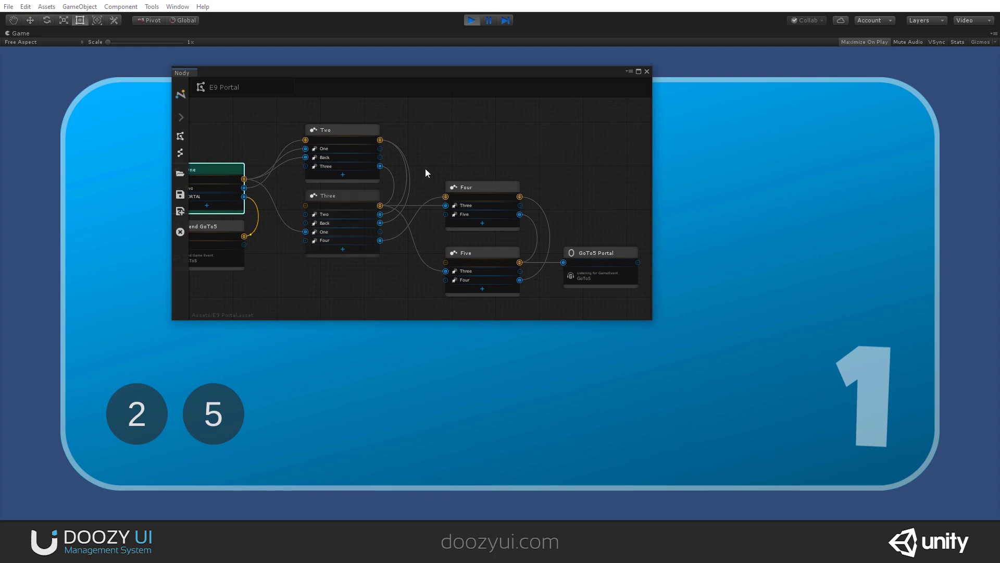
{"action": "left_click_drag", "start_coordinate": [359, 139], "coordinate": [354, 135]}
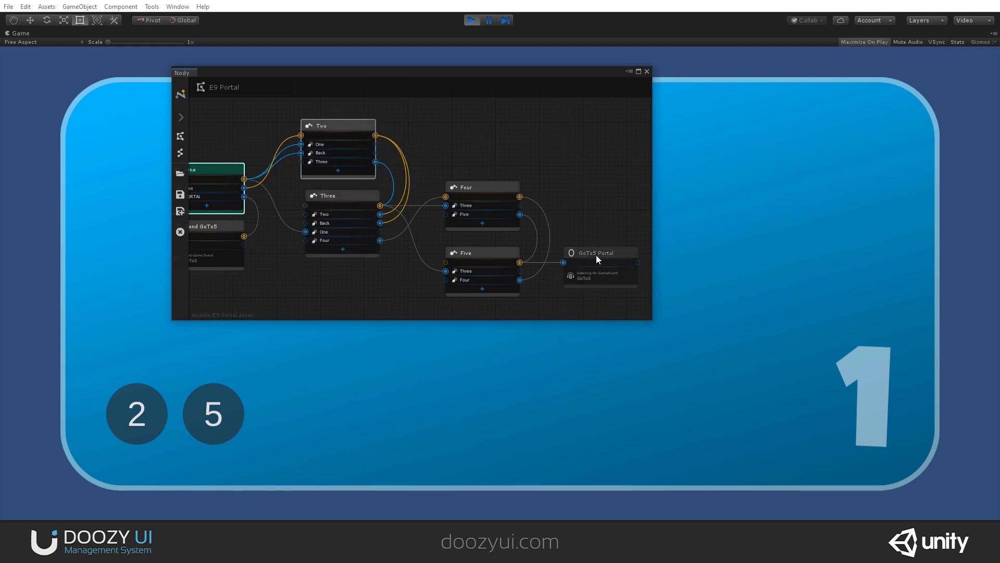
{"action": "left_click", "coordinate": [471, 21]}
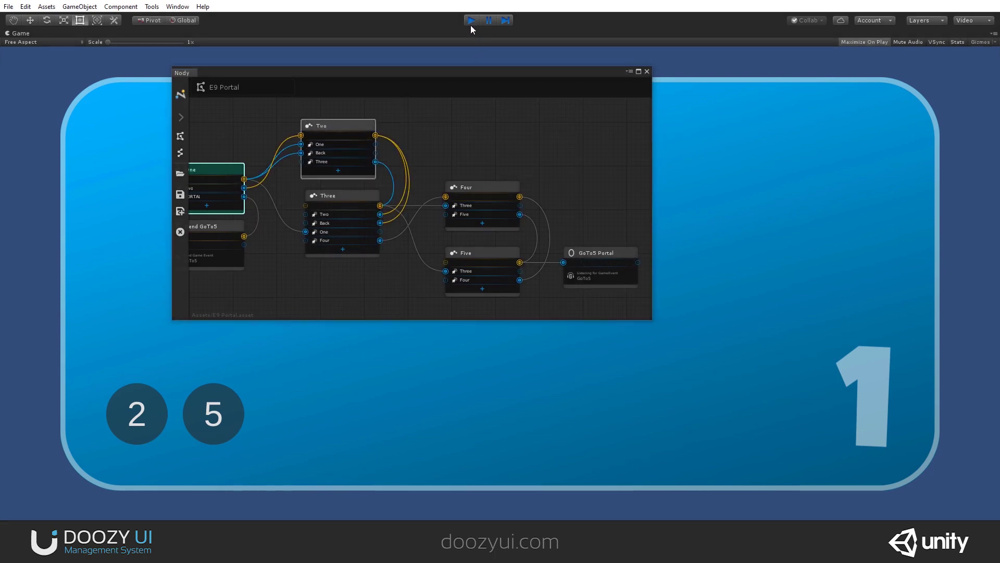
Add a fourth output to node Two set to the Numbers category's PORTAL button
{"action": "left_click", "coordinate": [354, 129]}
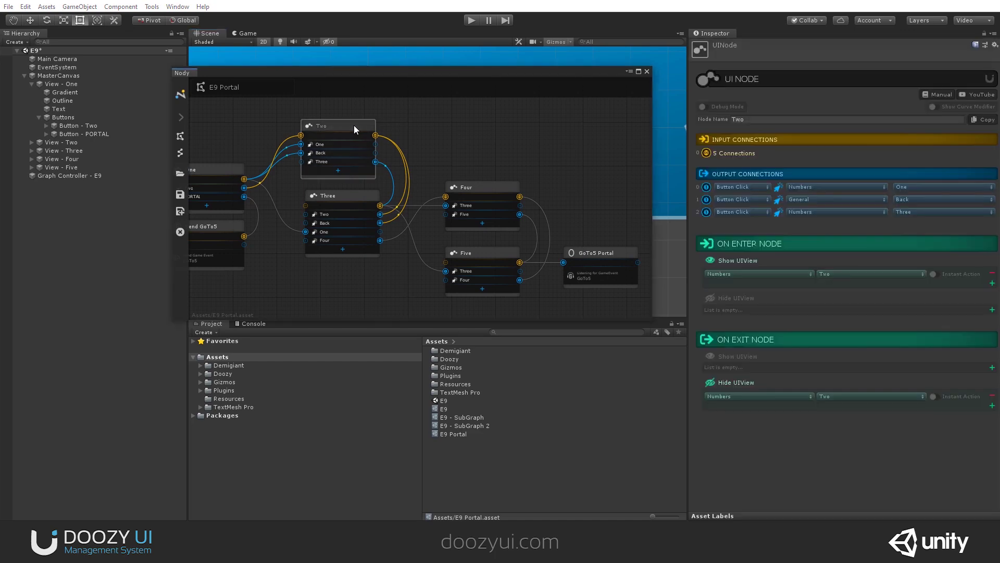
{"action": "mouse_move", "coordinate": [355, 126]}
{"action": "left_mouse_down"}
{"action": "mouse_move", "coordinate": [358, 96]}
{"action": "mouse_move", "coordinate": [355, 115]}
{"action": "mouse_move", "coordinate": [362, 110]}
{"action": "left_mouse_up"}
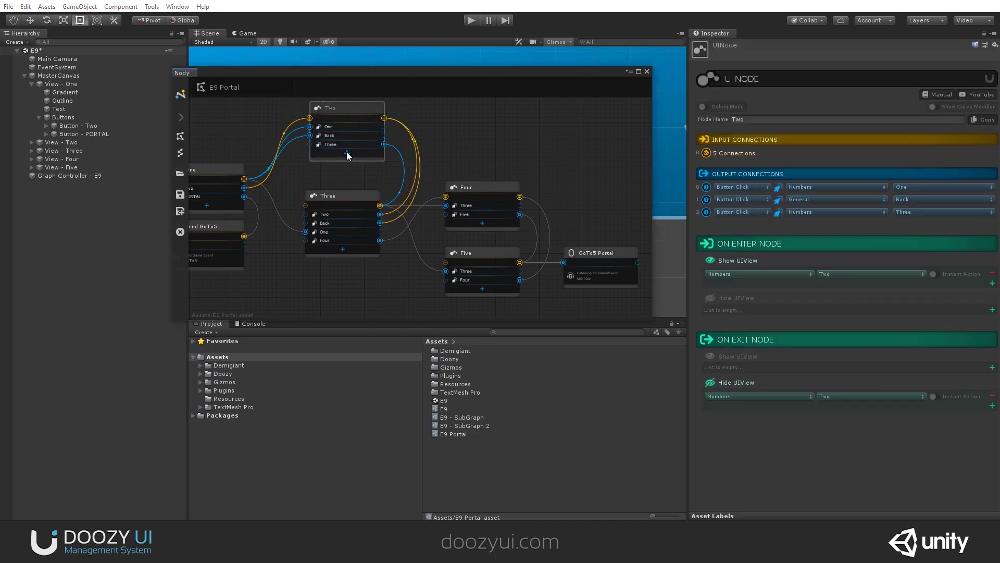
{"action": "middle_click_drag", "start_coordinate": [336, 151], "coordinate": [338, 138]}
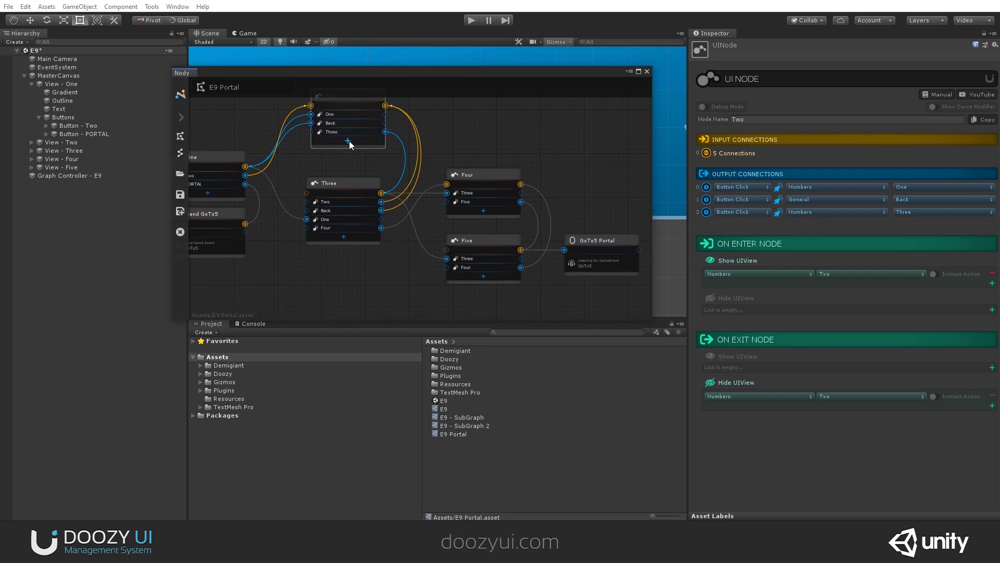
{"action": "left_click", "coordinate": [349, 140]}
{"action": "left_click", "coordinate": [918, 225]}
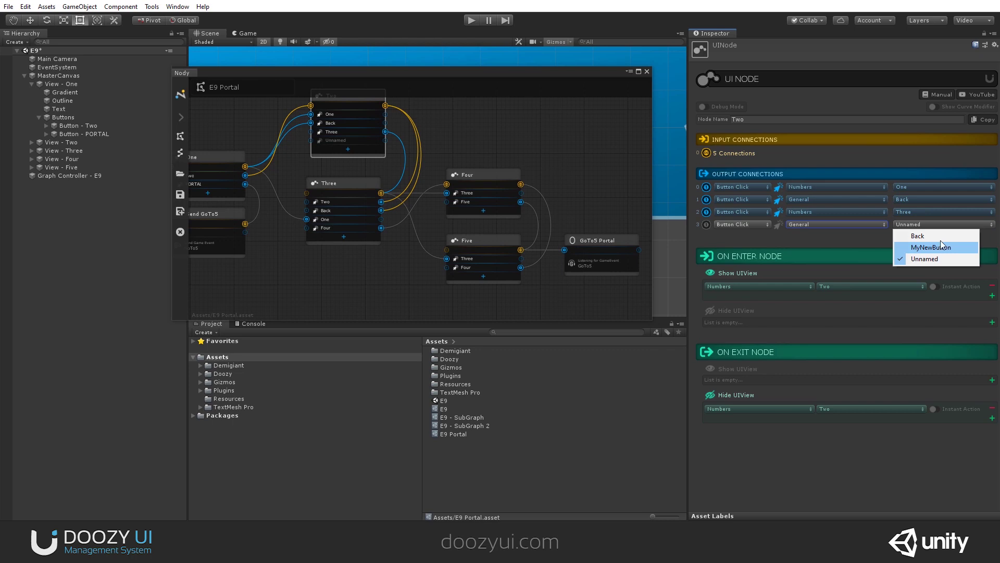
{"action": "left_click", "coordinate": [812, 223]}
{"action": "left_click", "coordinate": [812, 223]}
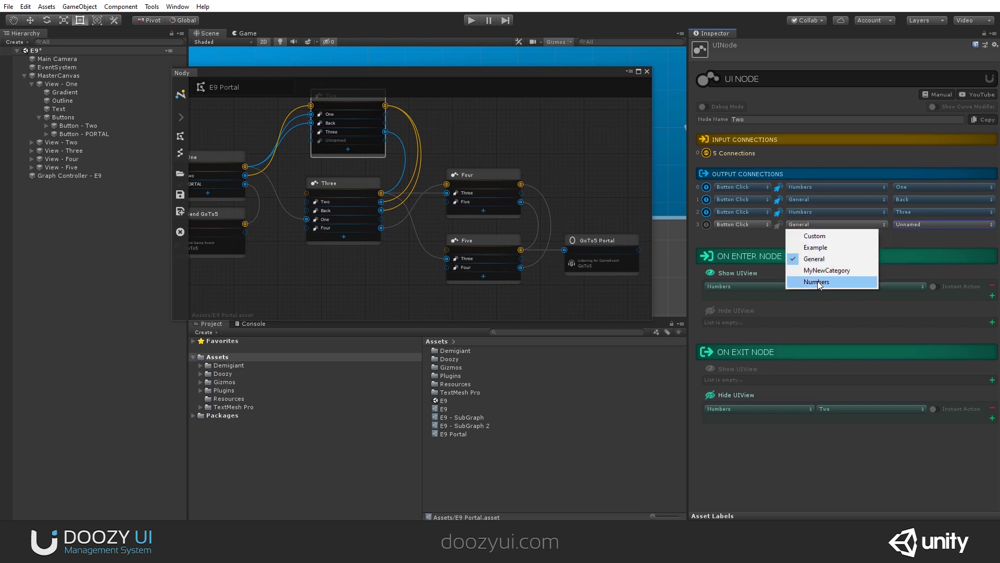
{"action": "left_click", "coordinate": [817, 281]}
{"action": "left_click", "coordinate": [920, 224]}
{"action": "left_click", "coordinate": [930, 269]}
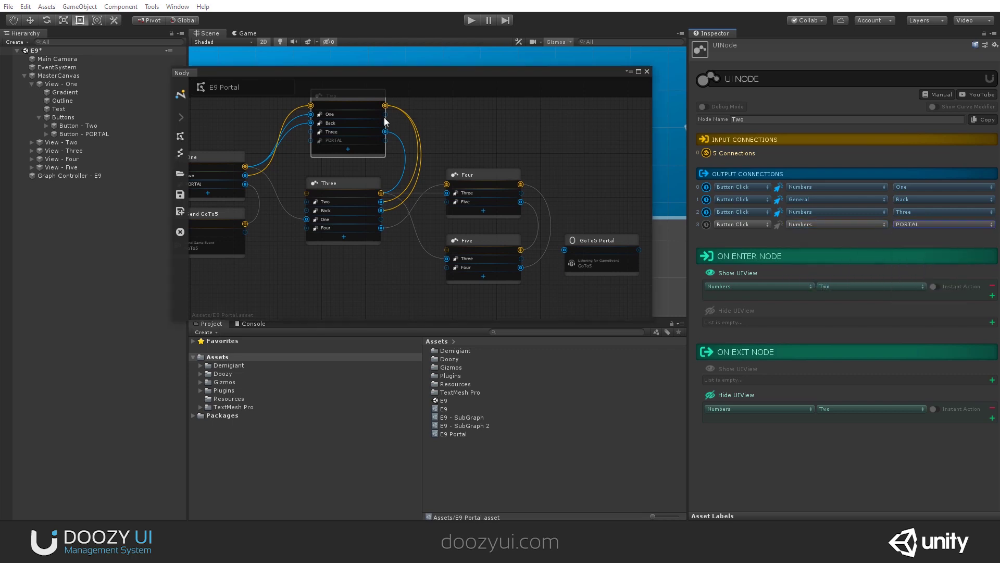
Wire Two's new PORTAL output into Send GoTo5 and place it above node Two
{"action": "middle_click_drag", "start_coordinate": [331, 140], "coordinate": [386, 137]}
{"action": "left_click_drag", "start_coordinate": [385, 137], "coordinate": [267, 114]}
{"action": "middle_click_drag", "start_coordinate": [267, 114], "coordinate": [248, 207]}
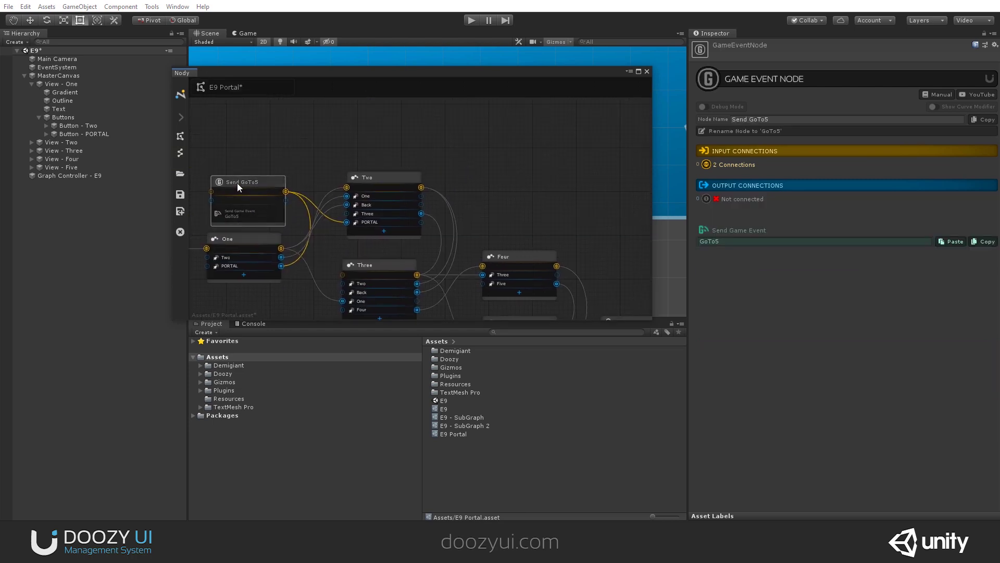
{"action": "left_click_drag", "start_coordinate": [237, 183], "coordinate": [235, 128]}
{"action": "left_click", "coordinate": [363, 177]}
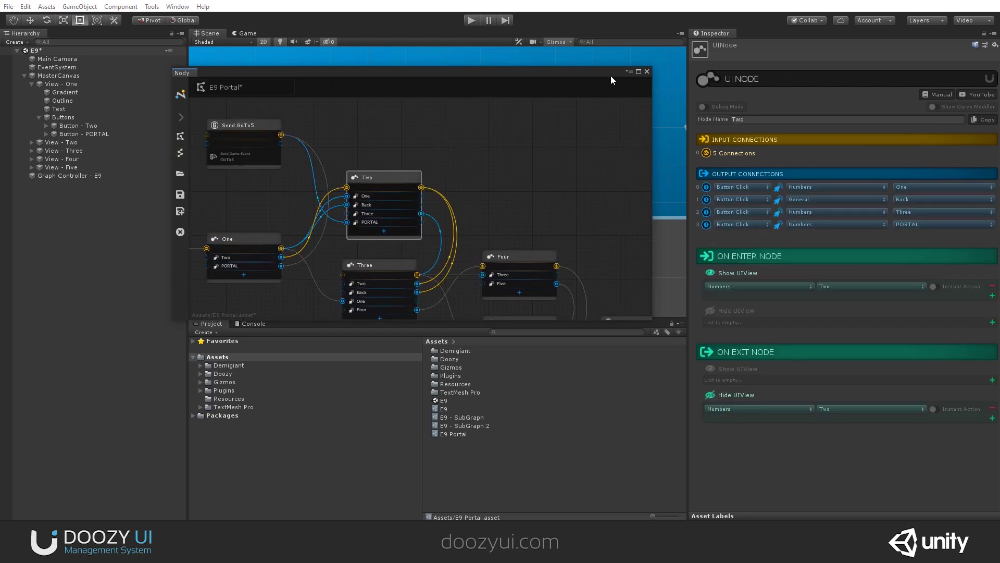
{"action": "left_click_drag", "start_coordinate": [608, 74], "coordinate": [604, 283]}
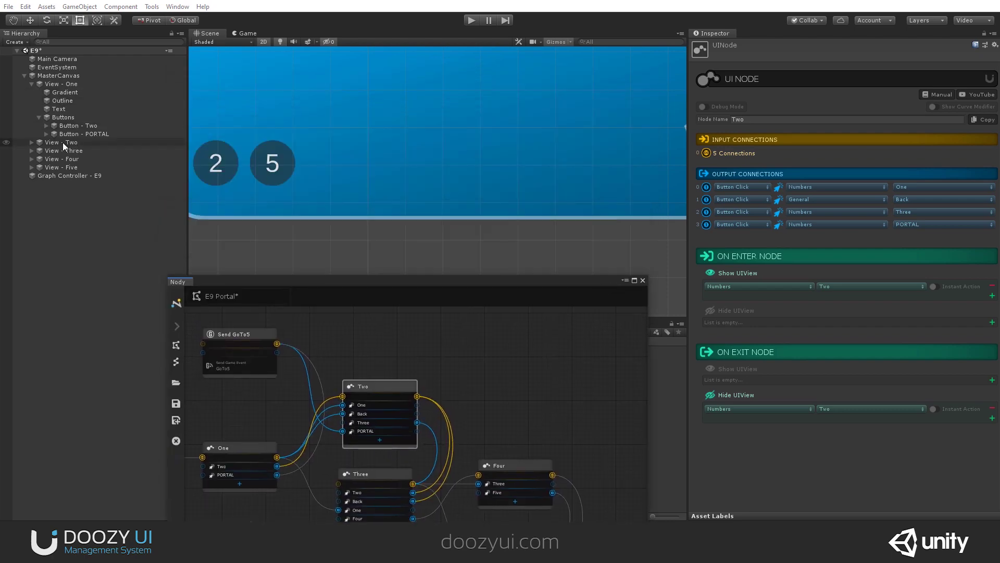
Expand View - Two in the Hierarchy, frame it, and select its Button - Three
{"action": "left_click", "coordinate": [30, 142]}
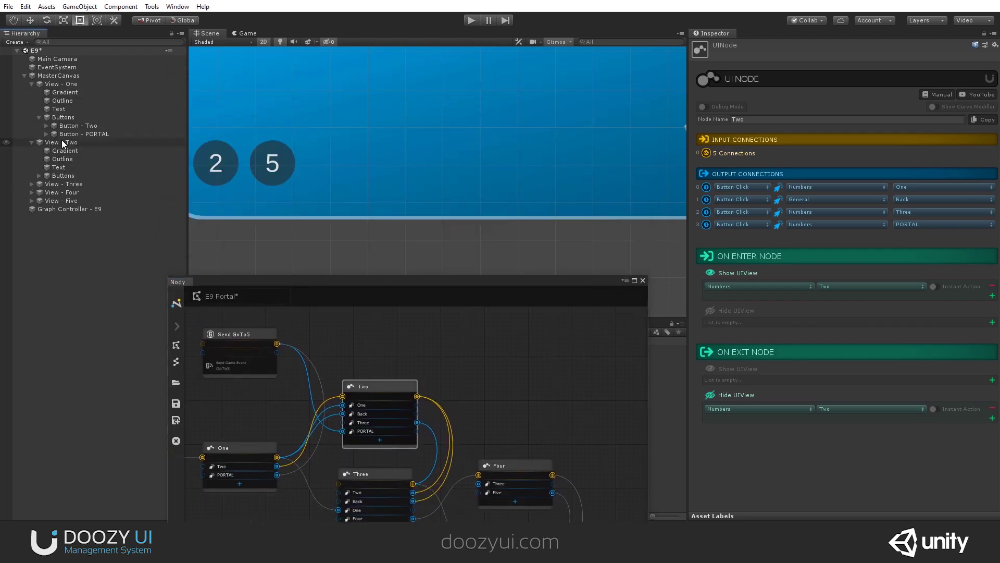
{"action": "left_click", "coordinate": [61, 141]}
{"action": "key", "text": "f"}
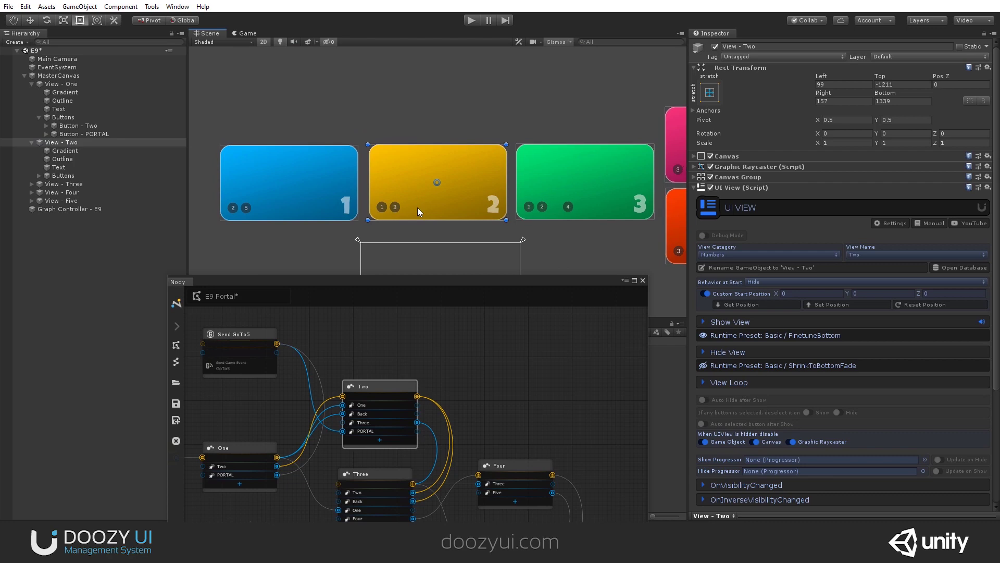
{"action": "scroll", "coordinate": [417, 207], "scroll_direction": "up", "scroll_amount": 5}
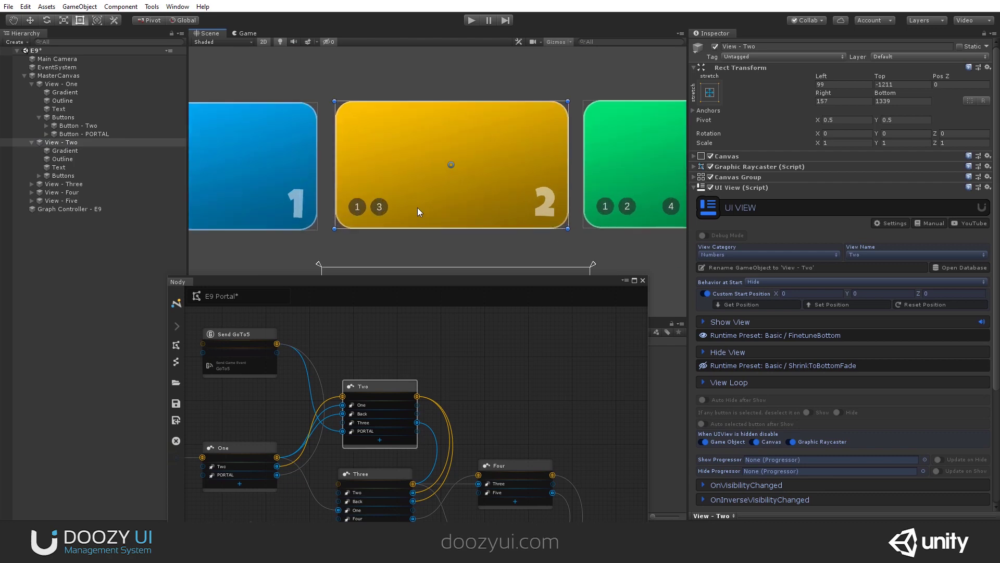
{"action": "left_click", "coordinate": [39, 176]}
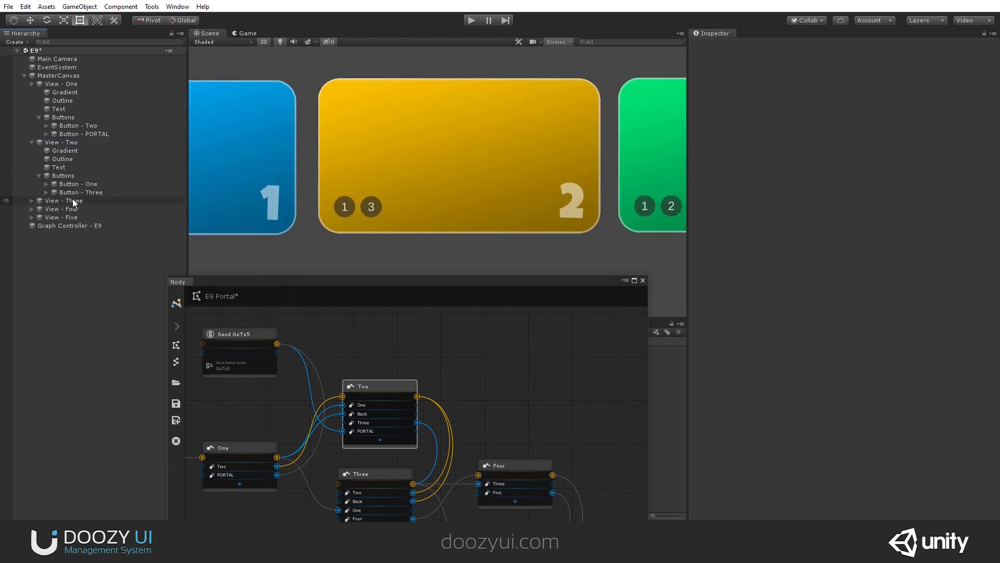
{"action": "left_click", "coordinate": [73, 200]}
{"action": "left_click", "coordinate": [63, 175]}
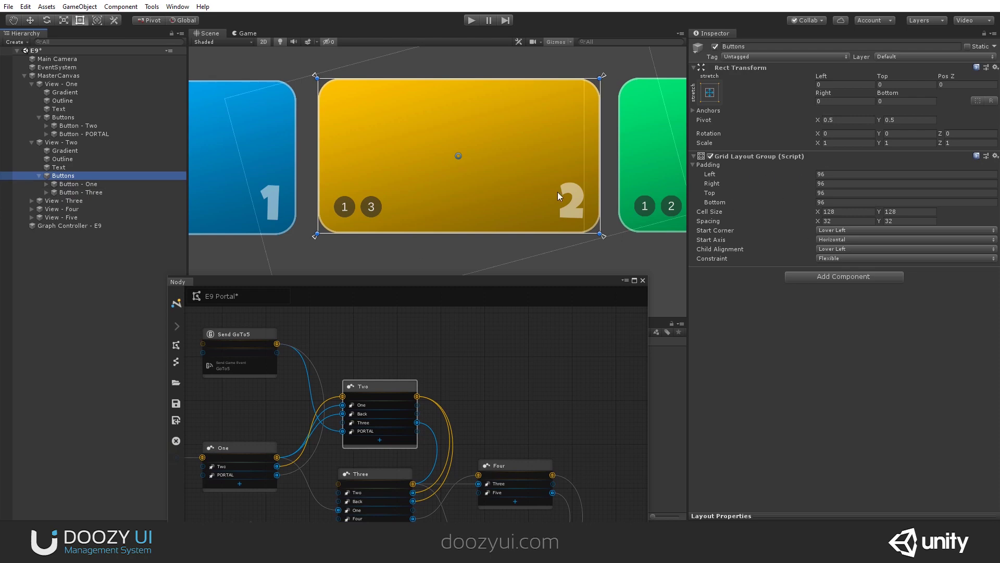
{"action": "left_click", "coordinate": [110, 192]}
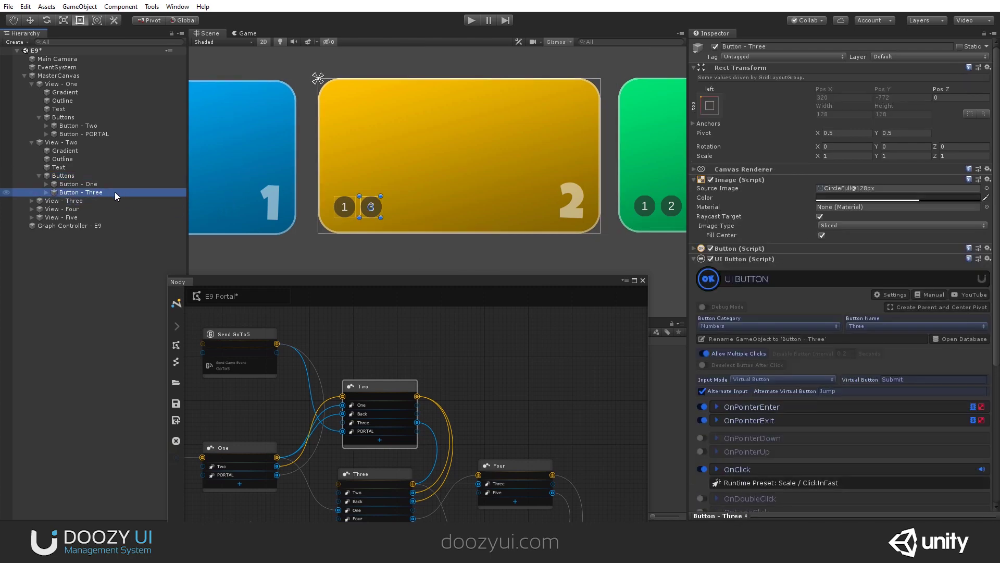
Duplicate it into Button - PORTAL with label 5, then start play mode
{"action": "key", "text": "ctrl+d"}
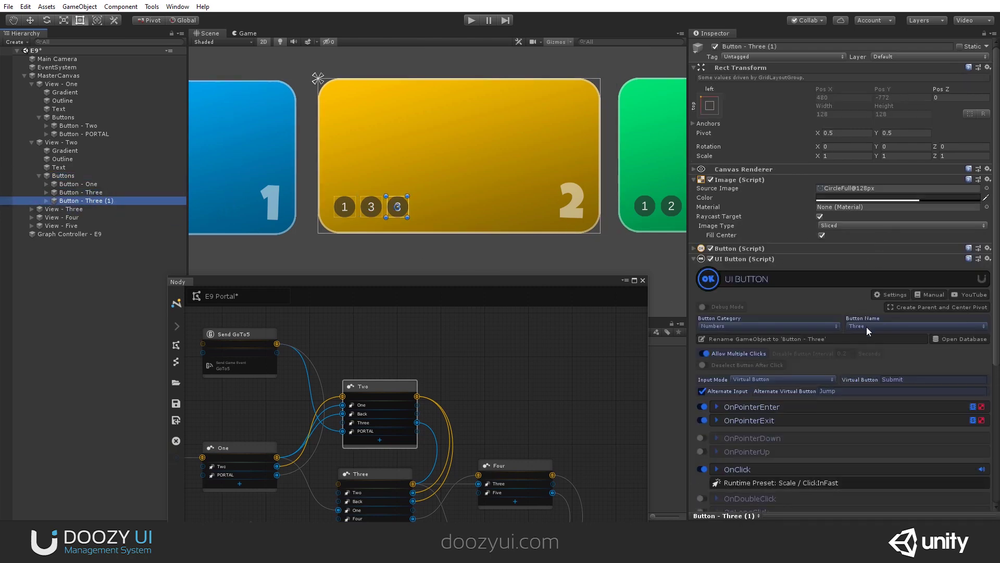
{"action": "left_click", "coordinate": [867, 327]}
{"action": "left_click", "coordinate": [896, 369]}
{"action": "left_click", "coordinate": [853, 340]}
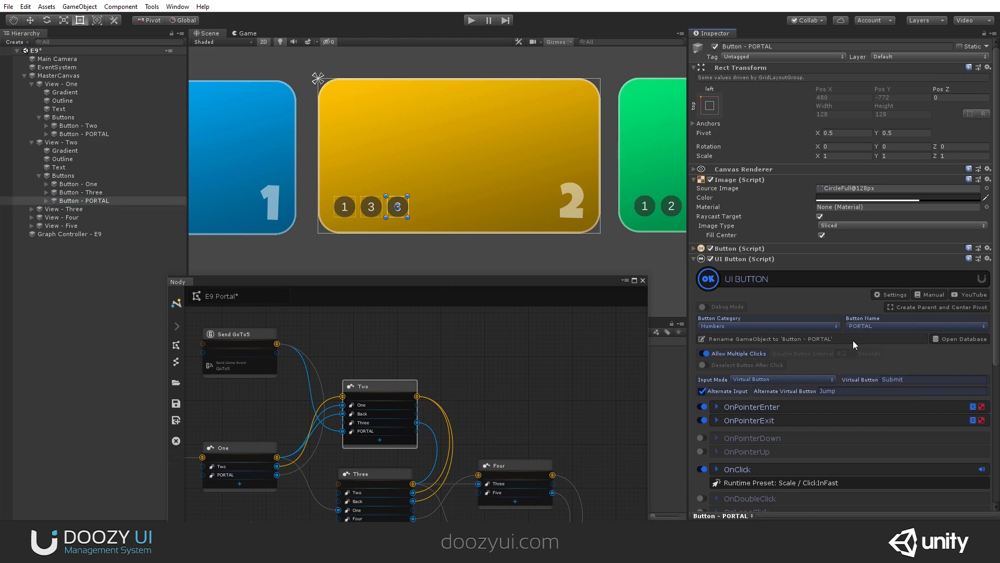
{"action": "scroll", "coordinate": [752, 314], "scroll_direction": "down", "scroll_amount": 5}
{"action": "left_click", "coordinate": [723, 438]}
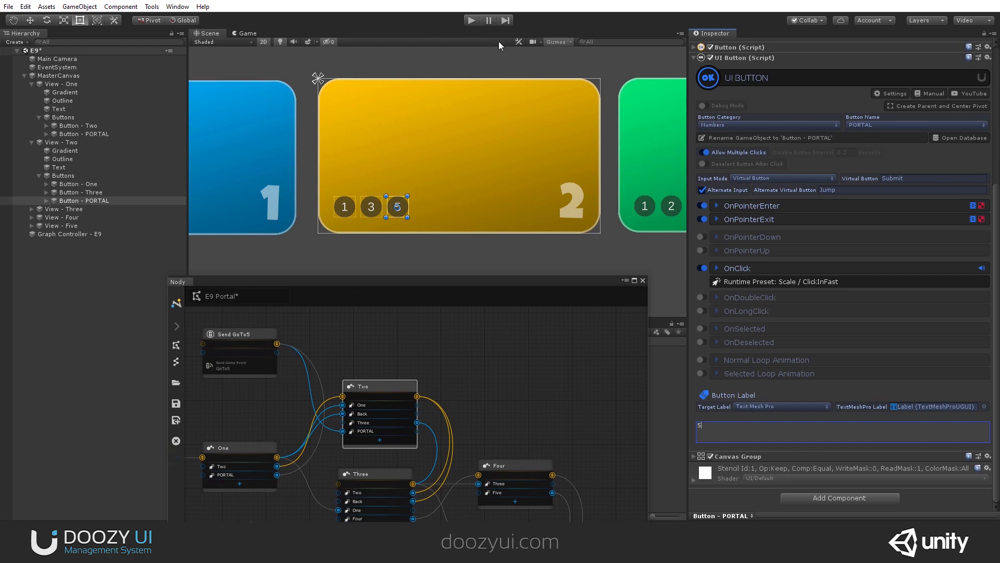
{"action": "left_click", "coordinate": [477, 20]}
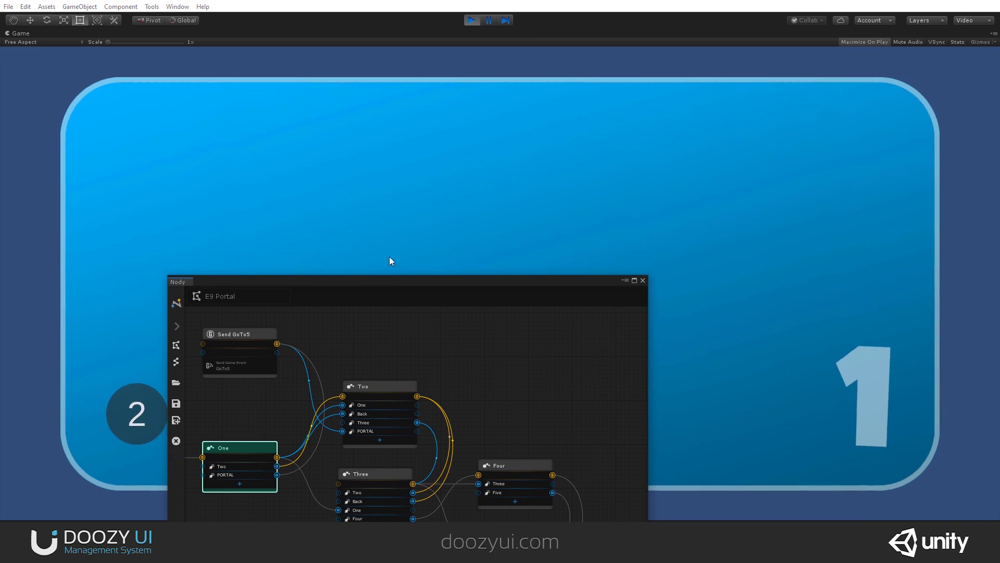
In play mode go to screen 2 and confirm its 5 button jumps straight to Five
{"action": "left_click_drag", "start_coordinate": [378, 283], "coordinate": [436, 66]}
{"action": "left_click", "coordinate": [144, 411]}
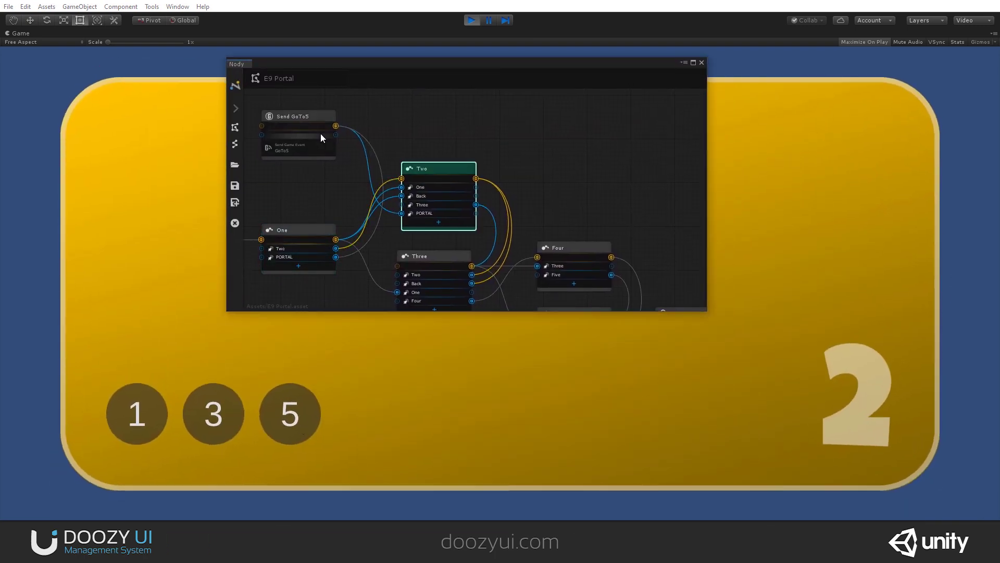
{"action": "middle_click_drag", "start_coordinate": [540, 207], "coordinate": [526, 183]}
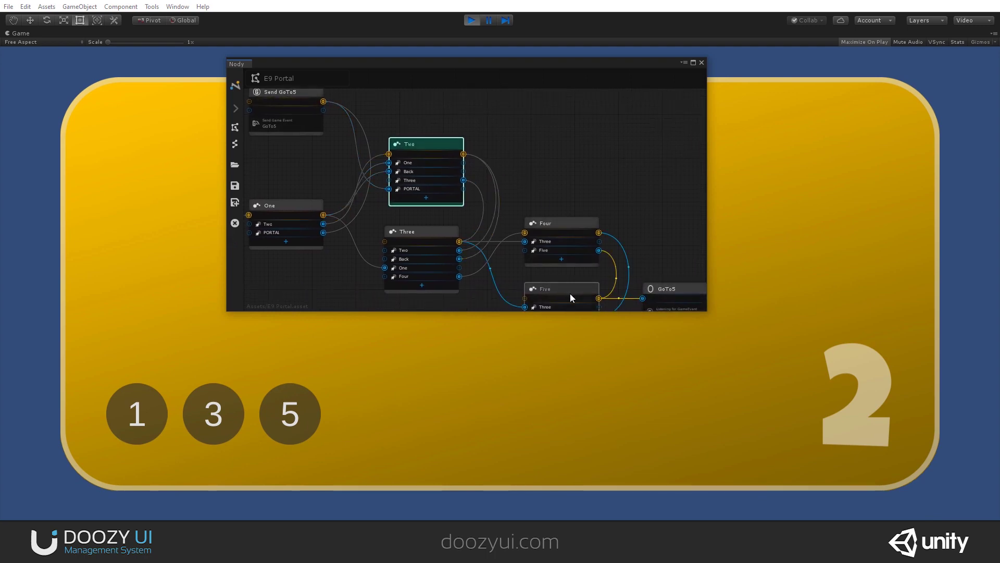
{"action": "left_click", "coordinate": [290, 417]}
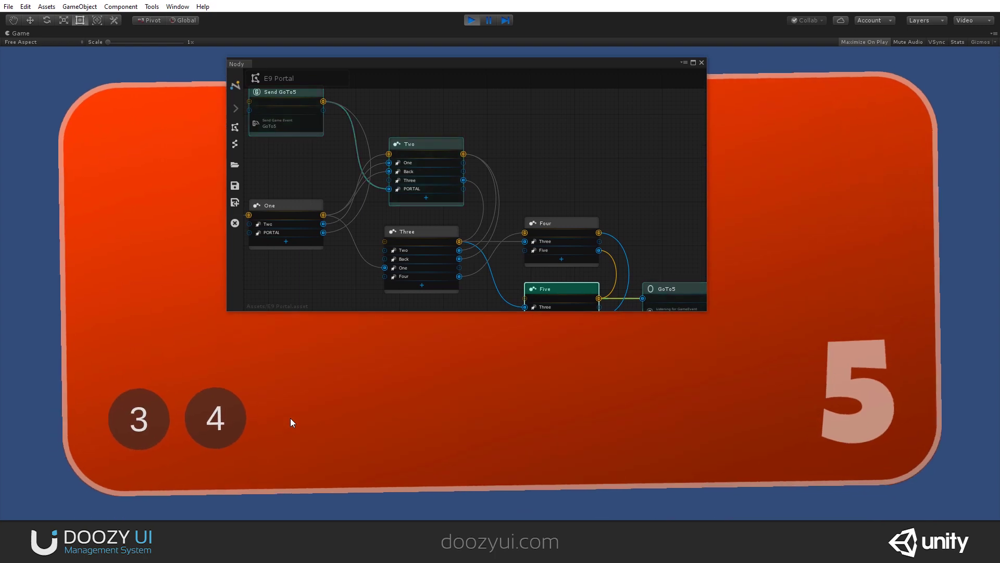
{"action": "mouse_move", "coordinate": [549, 199]}
{"action": "middle_mouse_down"}
{"action": "mouse_move", "coordinate": [520, 151]}
{"action": "mouse_move", "coordinate": [552, 183]}
{"action": "middle_mouse_up"}
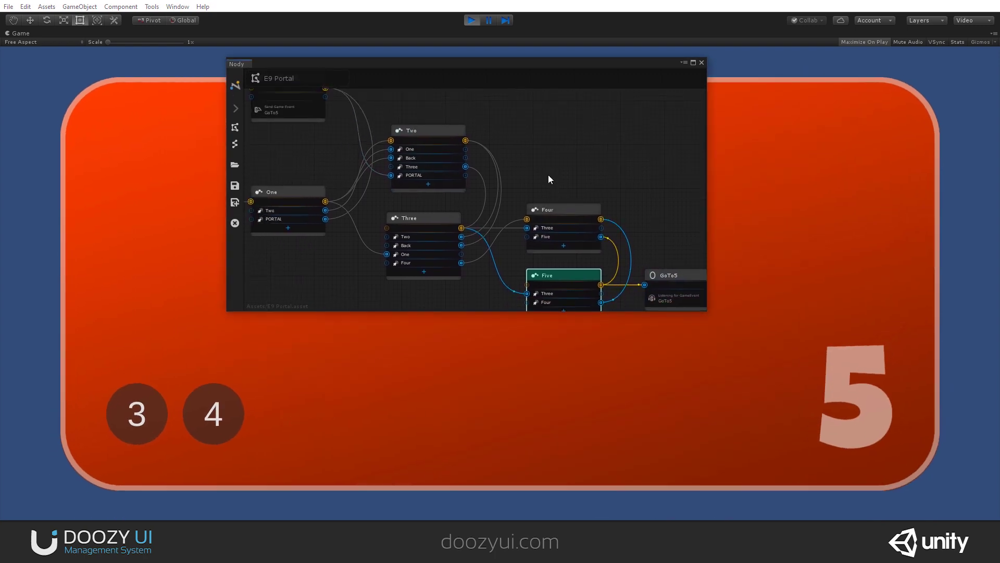
{"action": "middle_click_drag", "start_coordinate": [546, 181], "coordinate": [411, 147]}
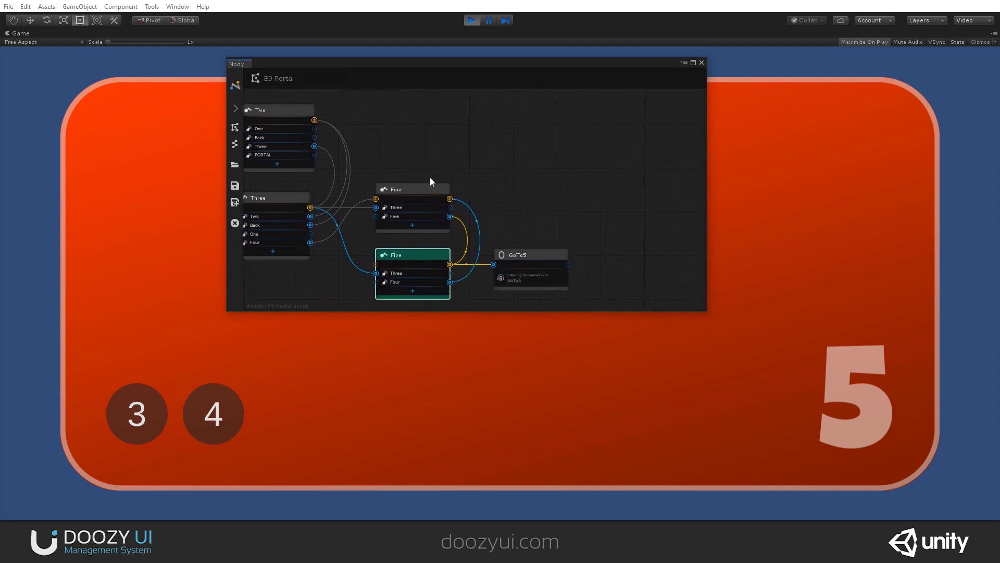
{"action": "mouse_move", "coordinate": [415, 190]}
{"action": "left_mouse_down"}
{"action": "mouse_move", "coordinate": [436, 193]}
{"action": "mouse_move", "coordinate": [426, 180]}
{"action": "left_mouse_up"}
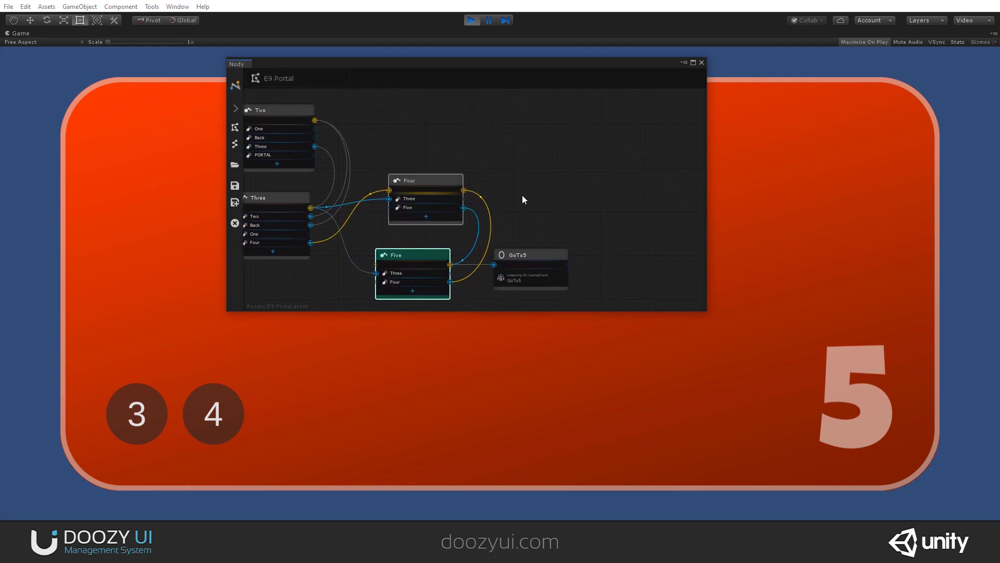
{"action": "right_click", "coordinate": [554, 178]}
Add a Navigation Portal node, stop play mode, and set its GameEvent to 4444
{"action": "mouse_move", "coordinate": [599, 184]}
{"action": "mouse_move", "coordinate": [709, 235]}
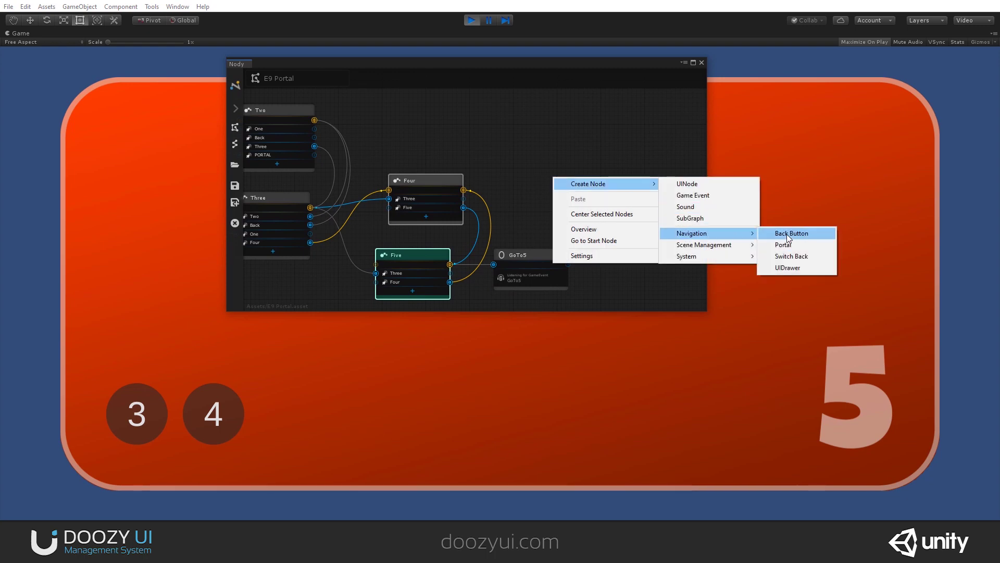
{"action": "left_click", "coordinate": [783, 245]}
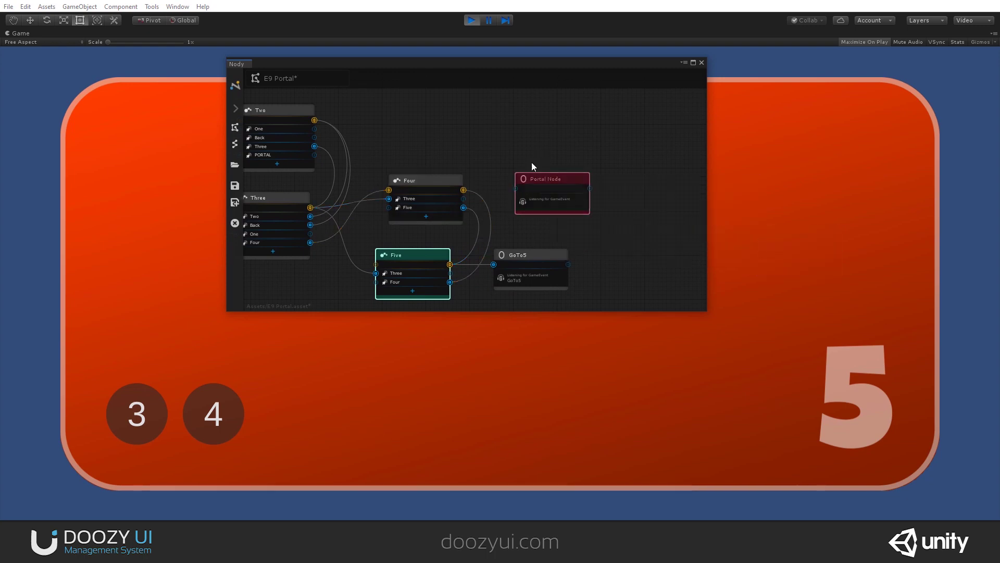
{"action": "left_click_drag", "start_coordinate": [532, 165], "coordinate": [524, 151]}
{"action": "left_click", "coordinate": [471, 21]}
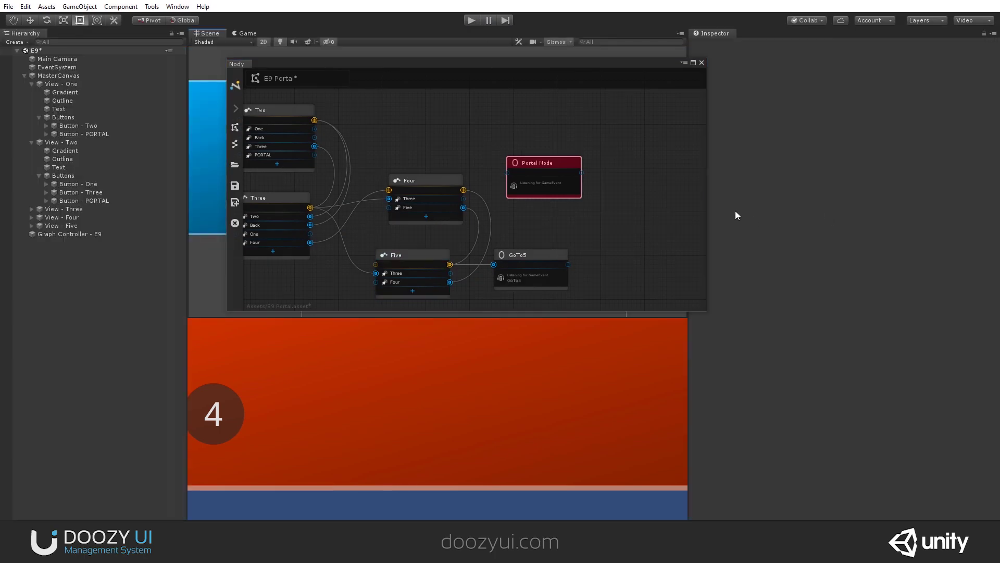
{"action": "left_click", "coordinate": [729, 196]}
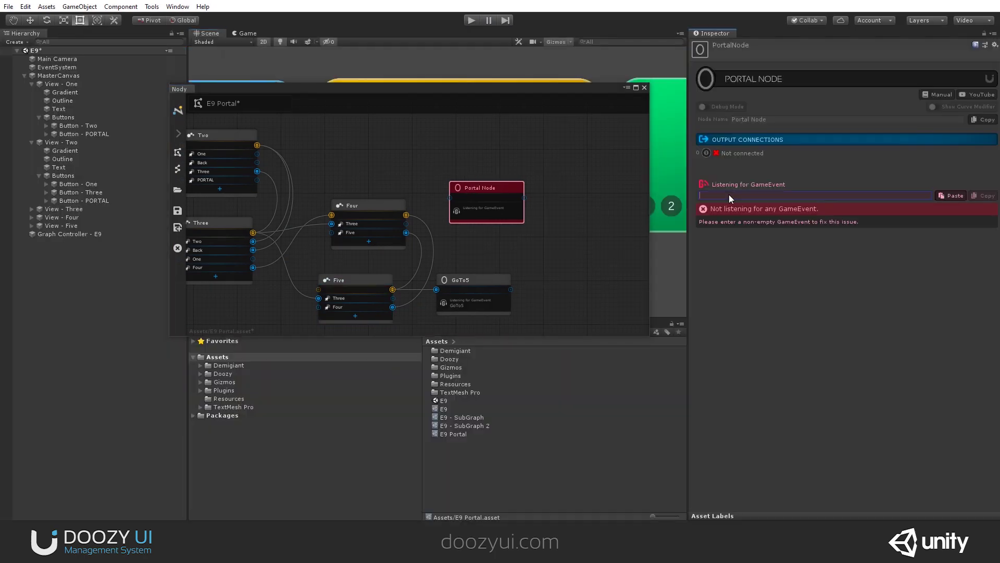
{"action": "type", "text": "GoTo4"}
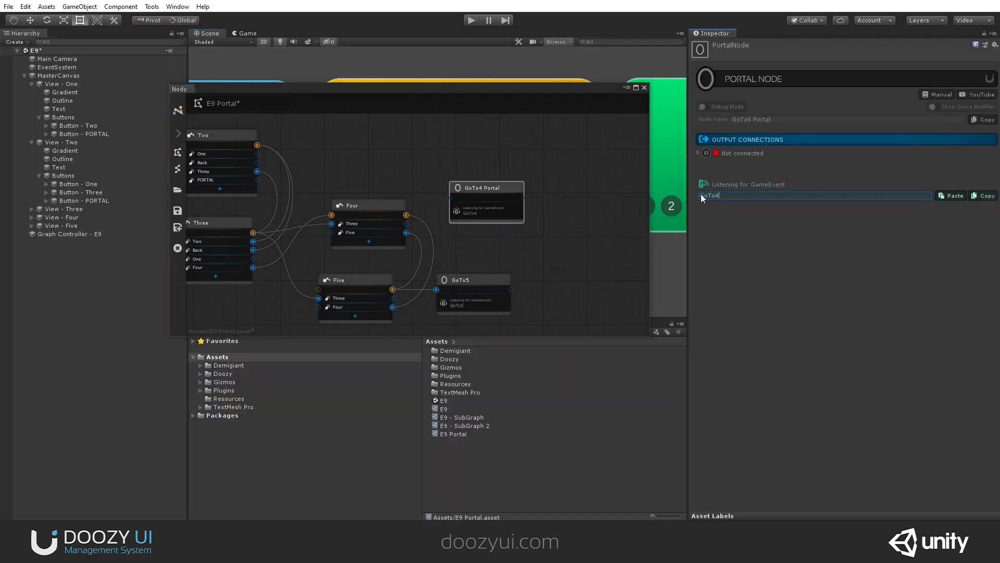
{"action": "type", "text": "4444"}
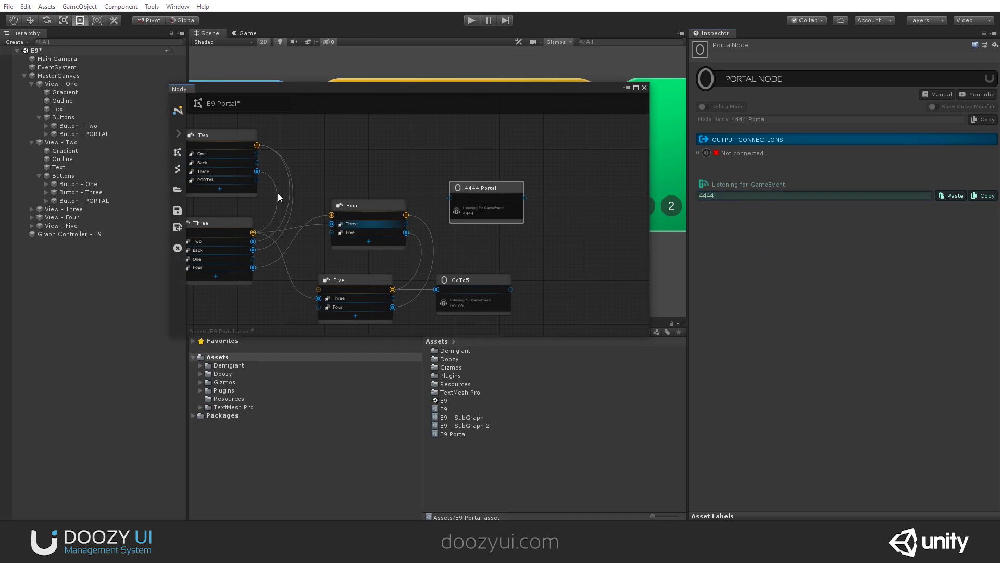
{"action": "scroll", "coordinate": [278, 192], "scroll_direction": "up", "scroll_amount": 3}
{"action": "middle_click_drag", "start_coordinate": [576, 183], "coordinate": [477, 151]}
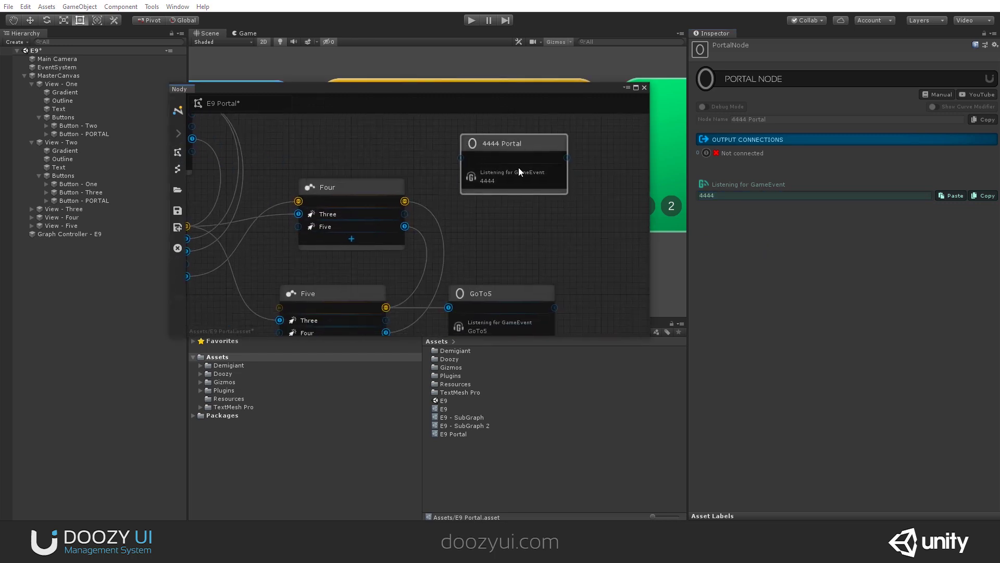
Connect the 4444 Portal to the Four node and place Send GoTo5 just below One
{"action": "left_click_drag", "start_coordinate": [461, 159], "coordinate": [351, 203]}
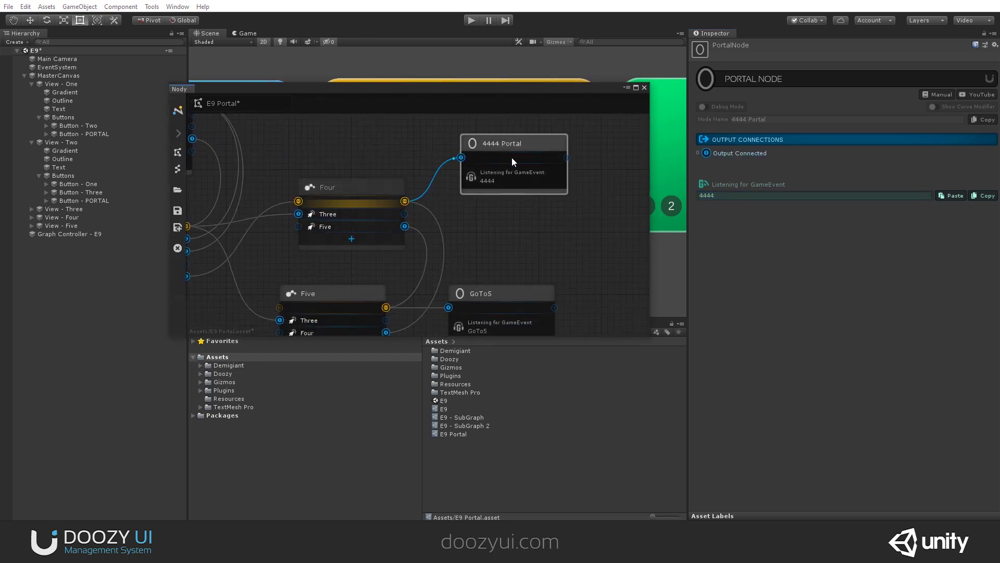
{"action": "left_click_drag", "start_coordinate": [512, 157], "coordinate": [514, 186]}
{"action": "middle_click_drag", "start_coordinate": [295, 146], "coordinate": [498, 231]}
{"action": "middle_click_drag", "start_coordinate": [208, 193], "coordinate": [404, 171]}
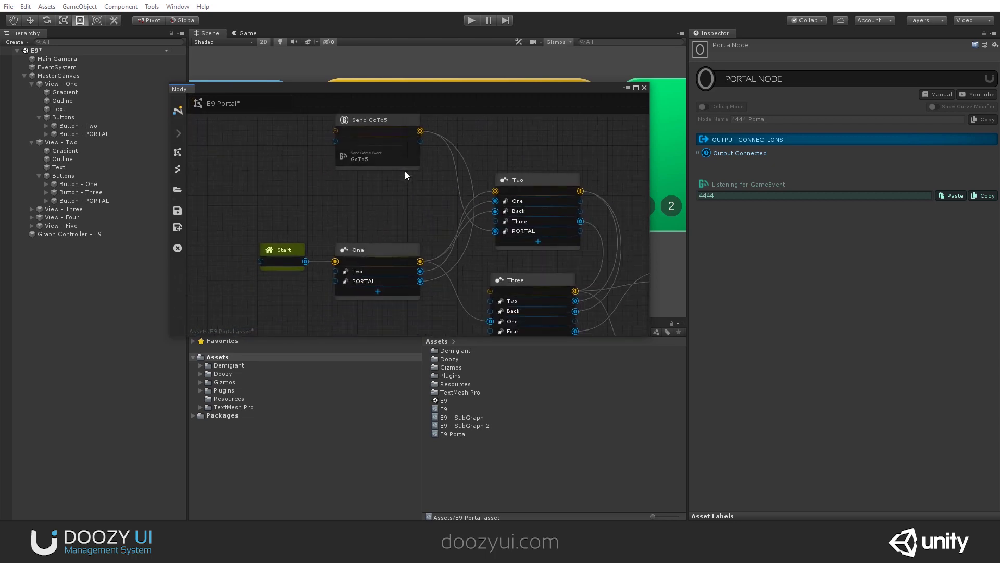
{"action": "left_click_drag", "start_coordinate": [386, 121], "coordinate": [386, 316]}
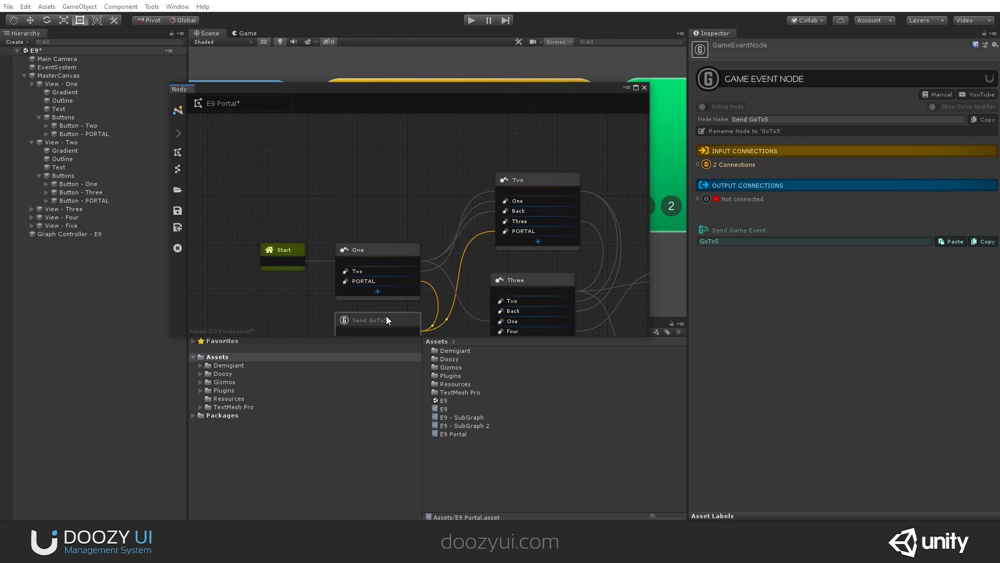
{"action": "middle_click_drag", "start_coordinate": [539, 218], "coordinate": [401, 202]}
Add a Send Game Events node named Send 4444 that sends event 4444
{"action": "right_click", "coordinate": [517, 157]}
{"action": "mouse_move", "coordinate": [602, 160]}
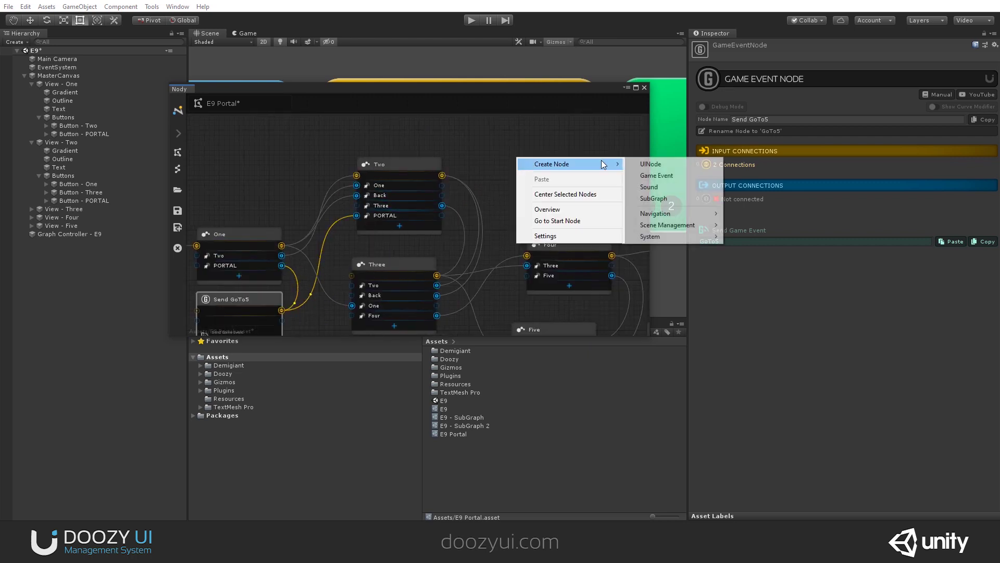
{"action": "left_click", "coordinate": [701, 170]}
{"action": "left_click_drag", "start_coordinate": [516, 161], "coordinate": [533, 139]}
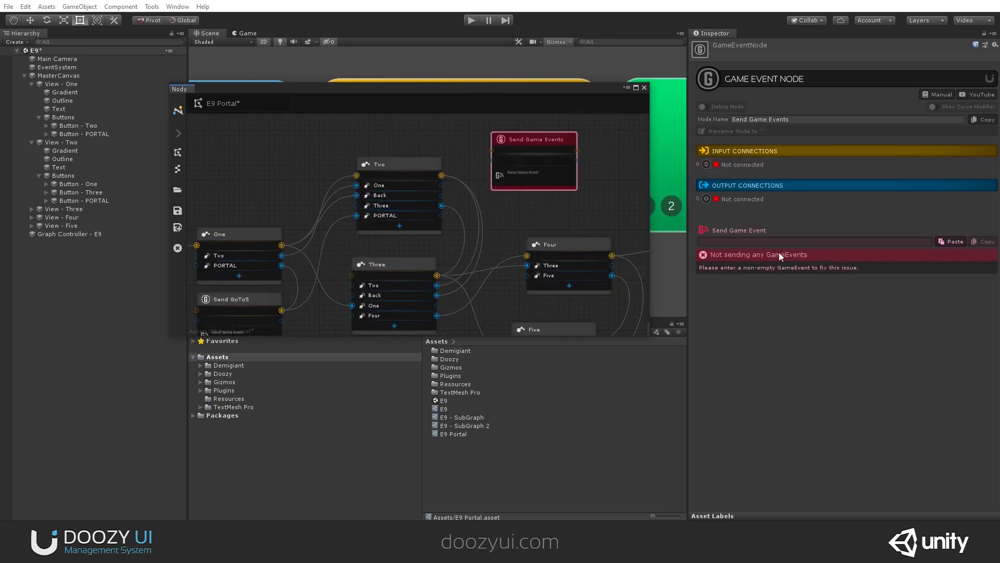
{"action": "left_click", "coordinate": [755, 241]}
{"action": "type", "text": "444"}
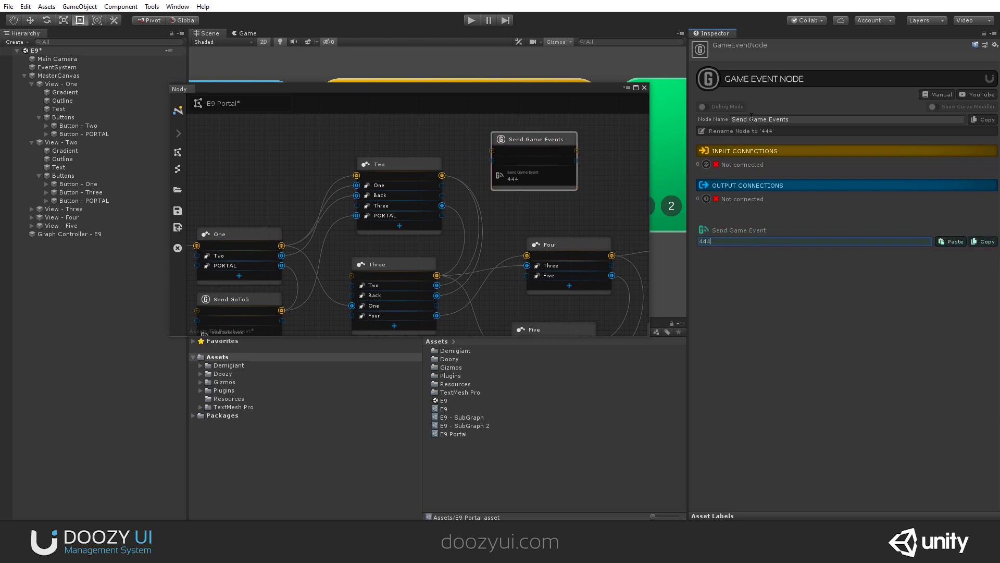
{"action": "left_click", "coordinate": [750, 119]}
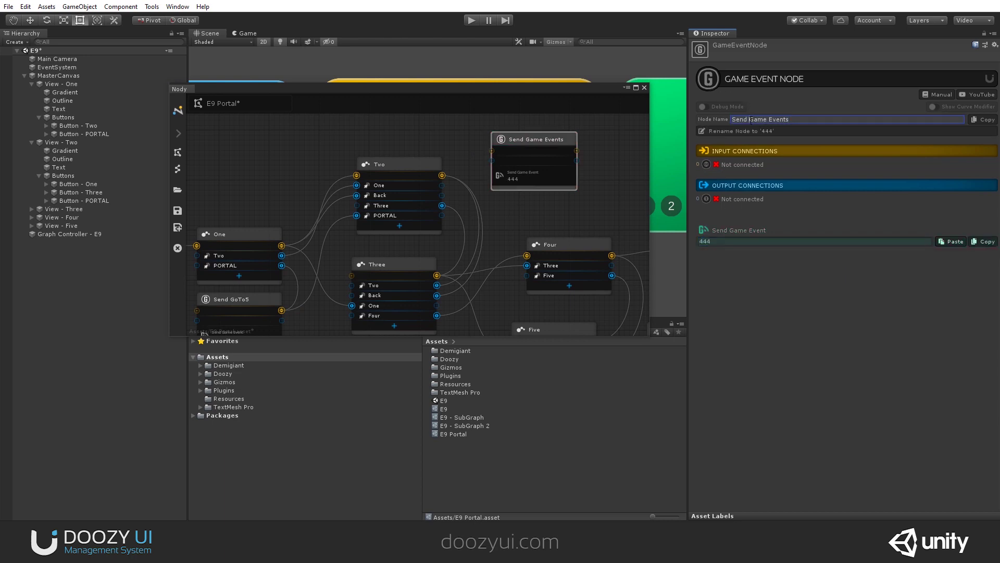
{"action": "type", "text": "44"}
{"action": "left_click", "coordinate": [770, 122]}
{"action": "type", "text": "44"}
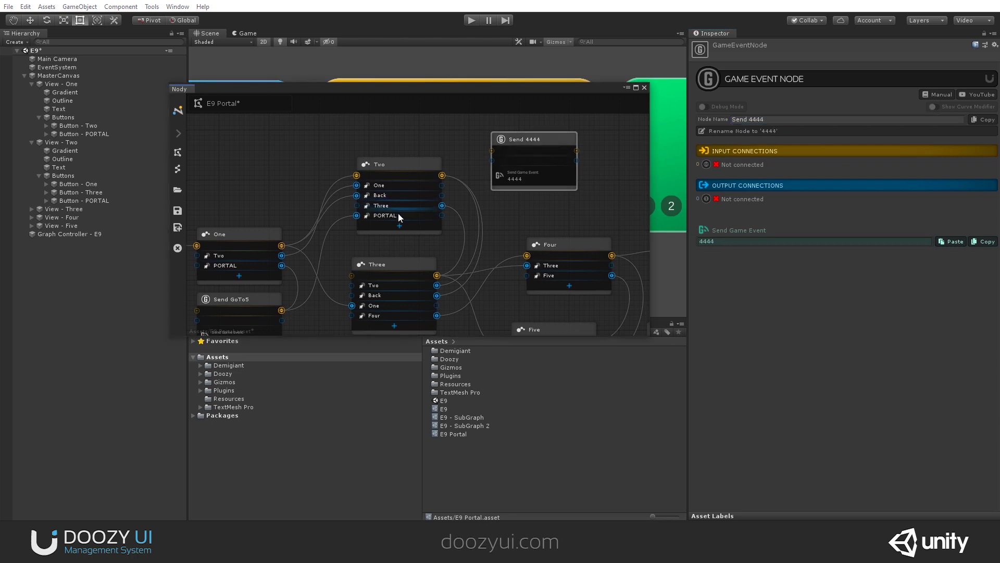
Connect Two's PORTAL output to Send 4444 and reposition the node
{"action": "left_click_drag", "start_coordinate": [442, 215], "coordinate": [560, 135]}
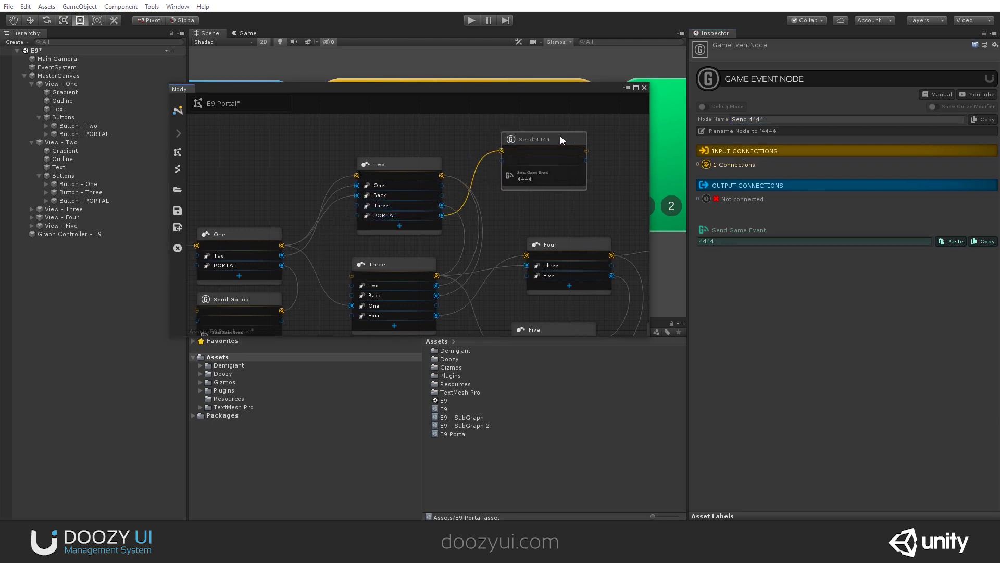
{"action": "scroll", "coordinate": [494, 183], "scroll_direction": "down", "scroll_amount": 3}
{"action": "middle_click_drag", "start_coordinate": [490, 182], "coordinate": [426, 177]}
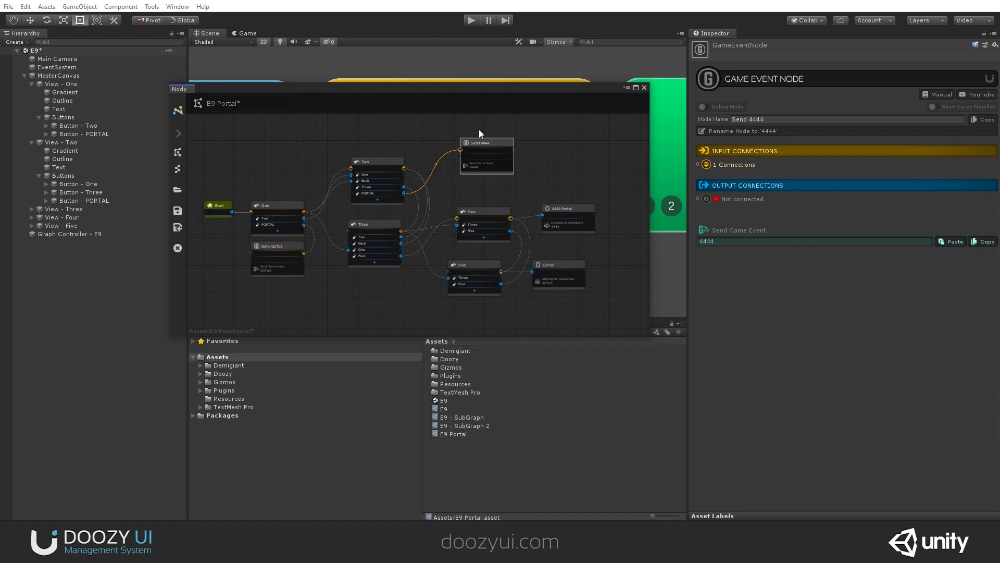
{"action": "left_click_drag", "start_coordinate": [484, 143], "coordinate": [470, 127]}
Run and stop play mode, then move the Nody window down to show View Two's buttons
{"action": "left_click", "coordinate": [471, 20]}
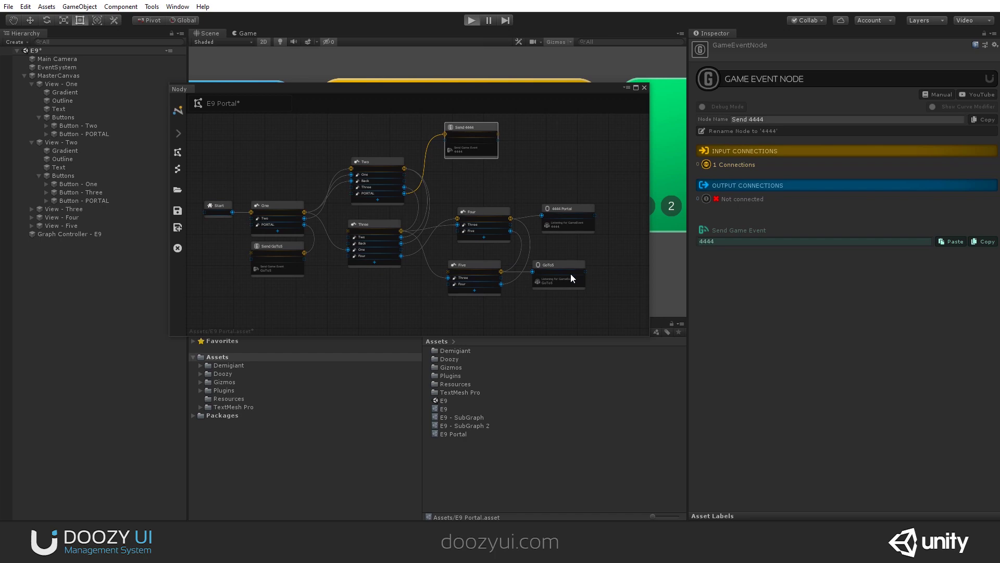
{"action": "left_click", "coordinate": [472, 20]}
{"action": "key", "text": "ctrl+p"}
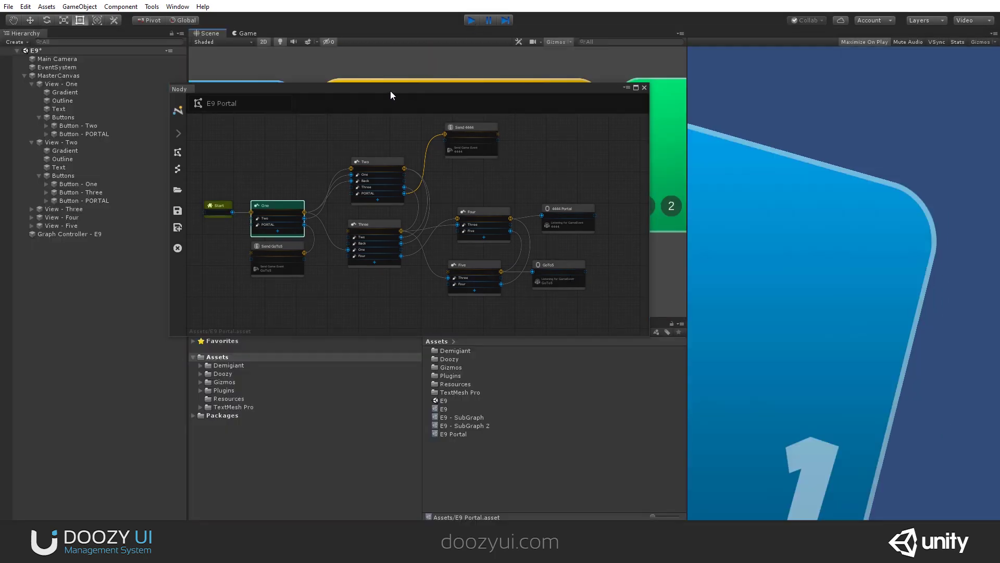
{"action": "left_click_drag", "start_coordinate": [397, 90], "coordinate": [405, 312]}
{"action": "scroll", "coordinate": [398, 214], "scroll_direction": "up", "scroll_amount": 3}
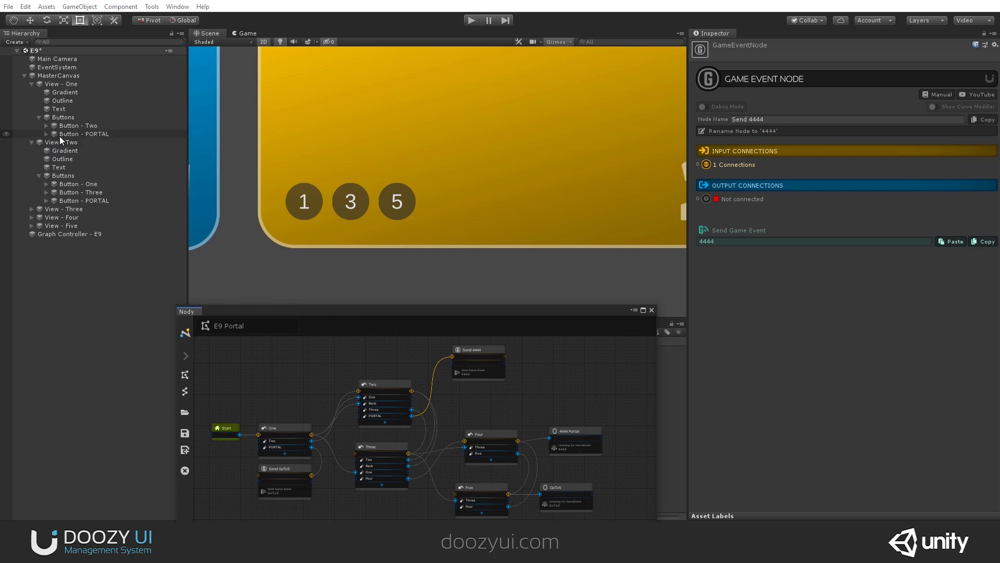
Change the label of View Two's Button - PORTAL from 5 to 4
{"action": "left_click", "coordinate": [81, 200]}
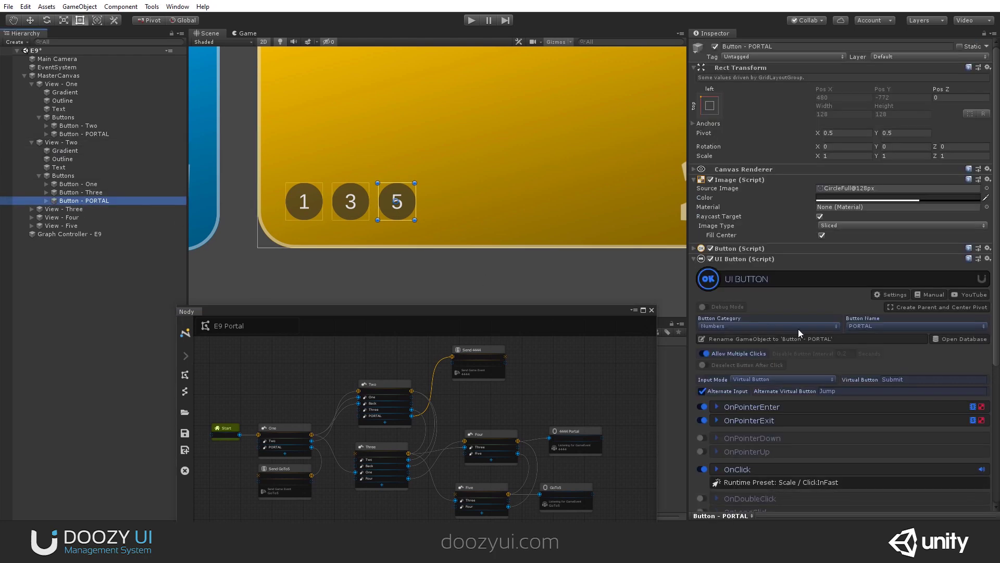
{"action": "scroll", "coordinate": [797, 336], "scroll_direction": "down", "scroll_amount": 4}
{"action": "scroll", "coordinate": [762, 381], "scroll_direction": "down", "scroll_amount": 1}
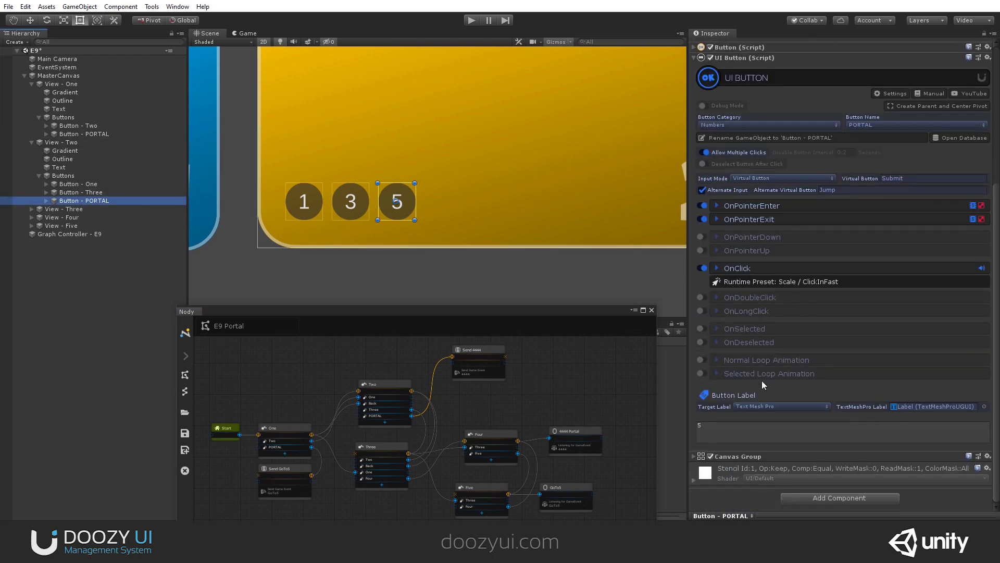
{"action": "left_click", "coordinate": [727, 427]}
{"action": "type", "text": "4"}
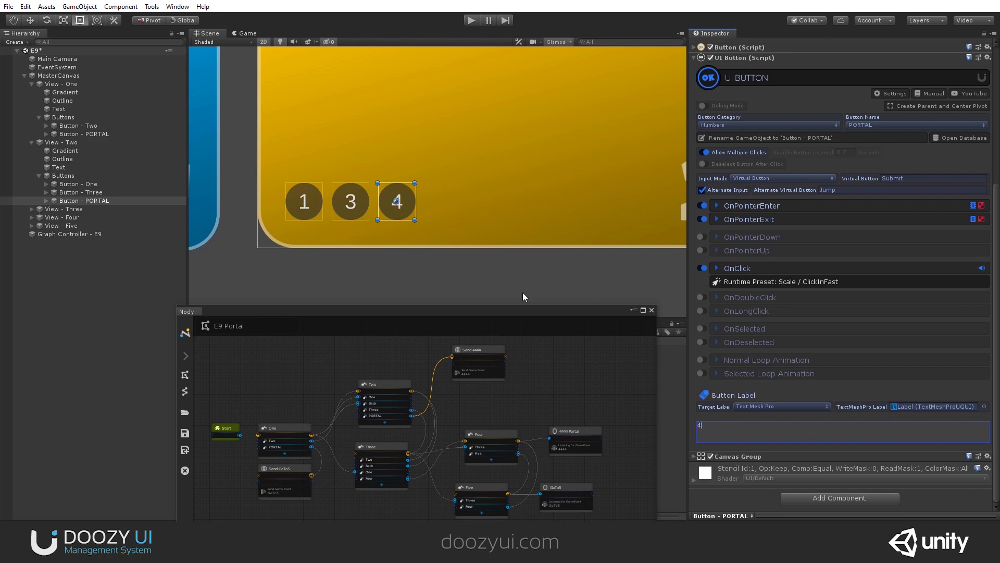
{"action": "left_click_drag", "start_coordinate": [430, 311], "coordinate": [431, 180]}
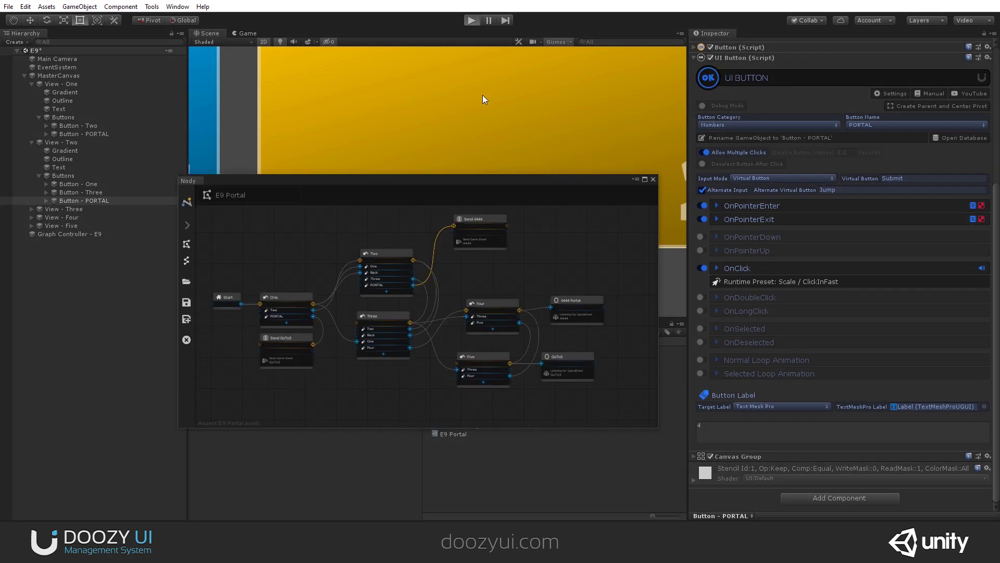
Play-test View One's 5 jumping to Five, then View Two's 4 jumping to Four
{"action": "key", "text": "ctrl+p"}
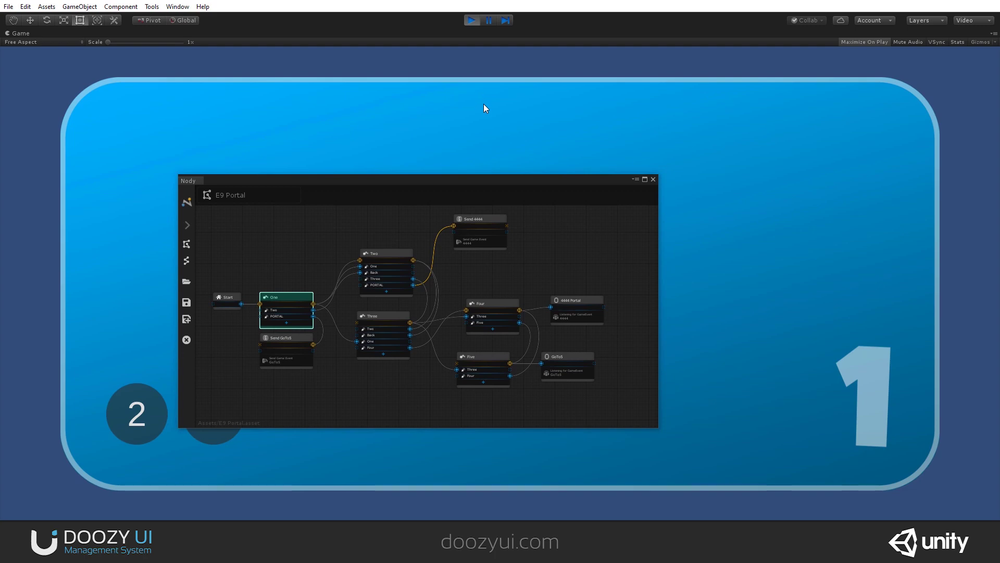
{"action": "left_click_drag", "start_coordinate": [422, 181], "coordinate": [495, 66]}
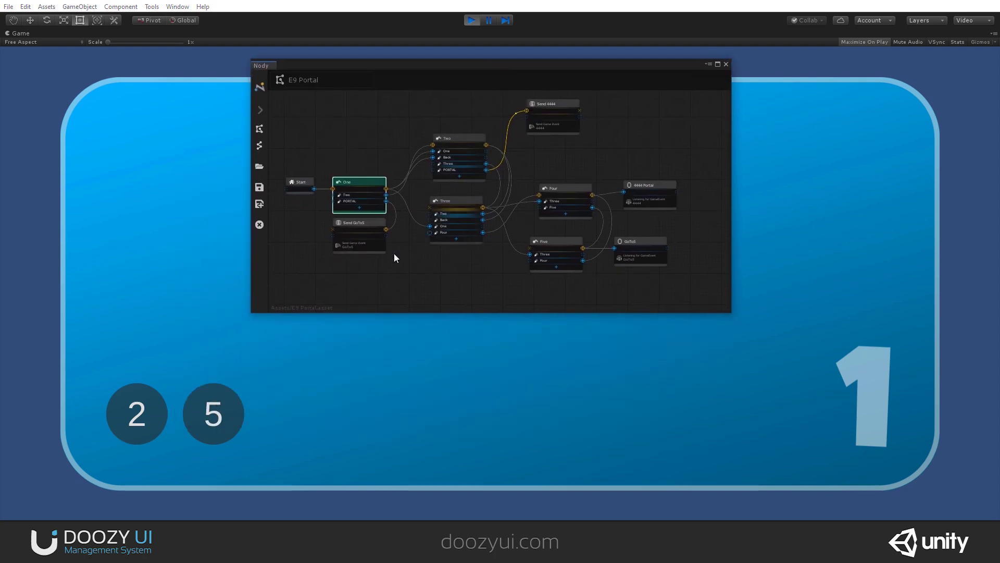
{"action": "left_click", "coordinate": [230, 406]}
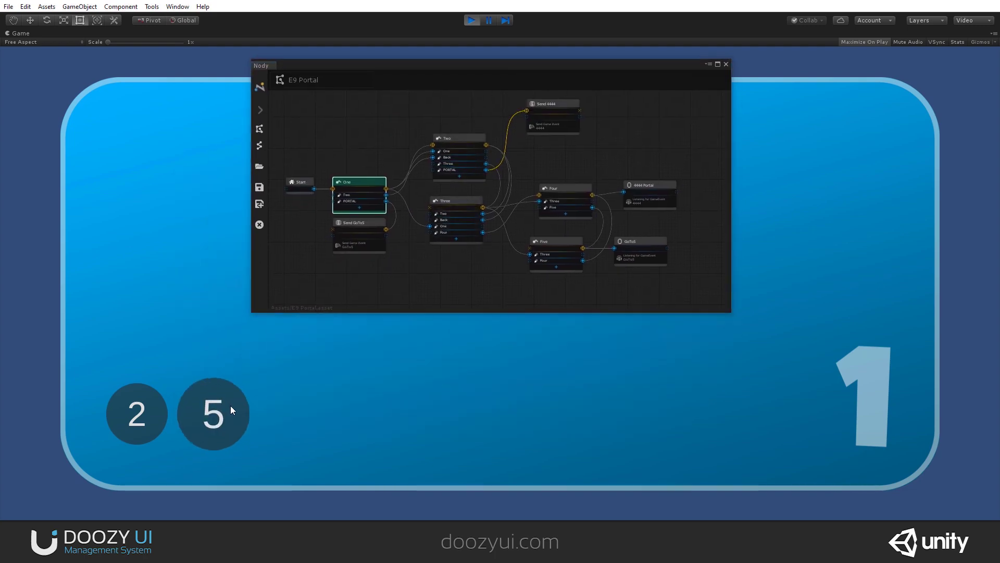
{"action": "left_click", "coordinate": [134, 411]}
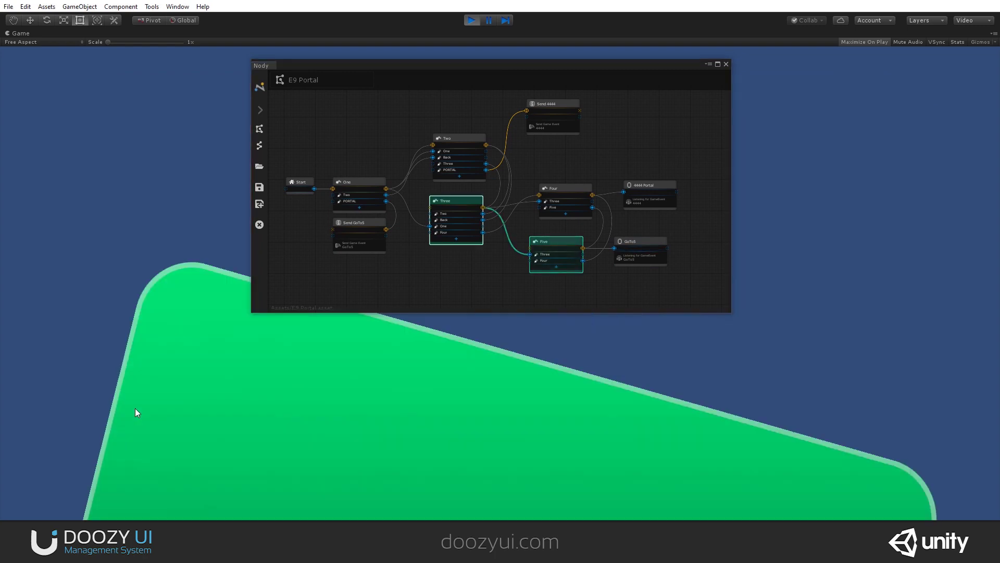
{"action": "left_click", "coordinate": [213, 417]}
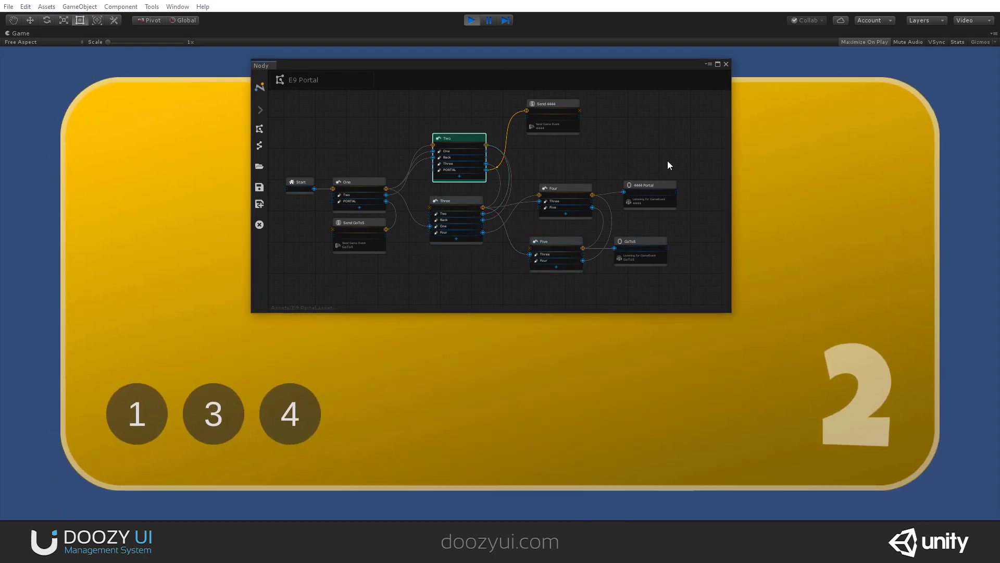
{"action": "left_click", "coordinate": [312, 412]}
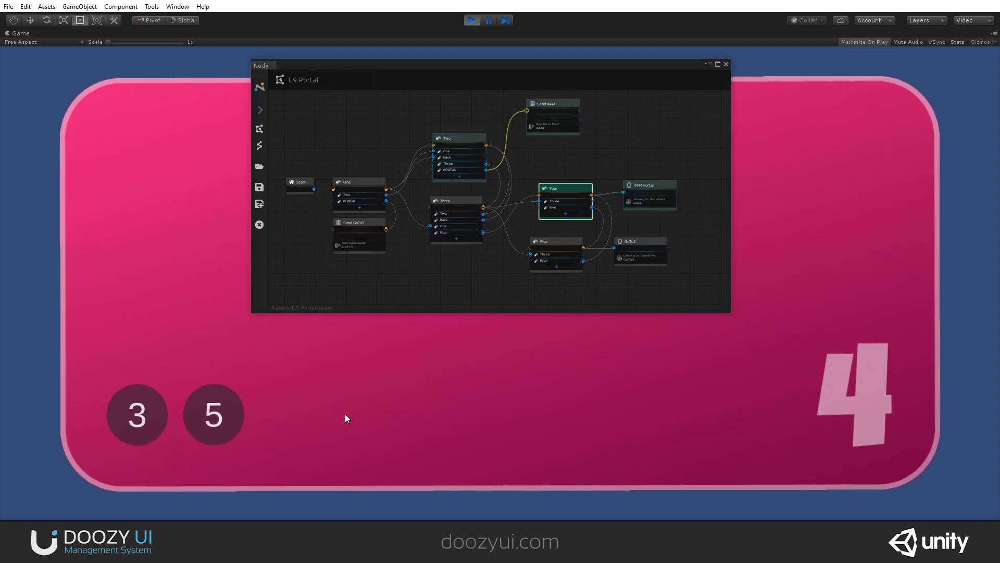
{"action": "scroll", "coordinate": [618, 182], "scroll_direction": "up", "scroll_amount": 3}
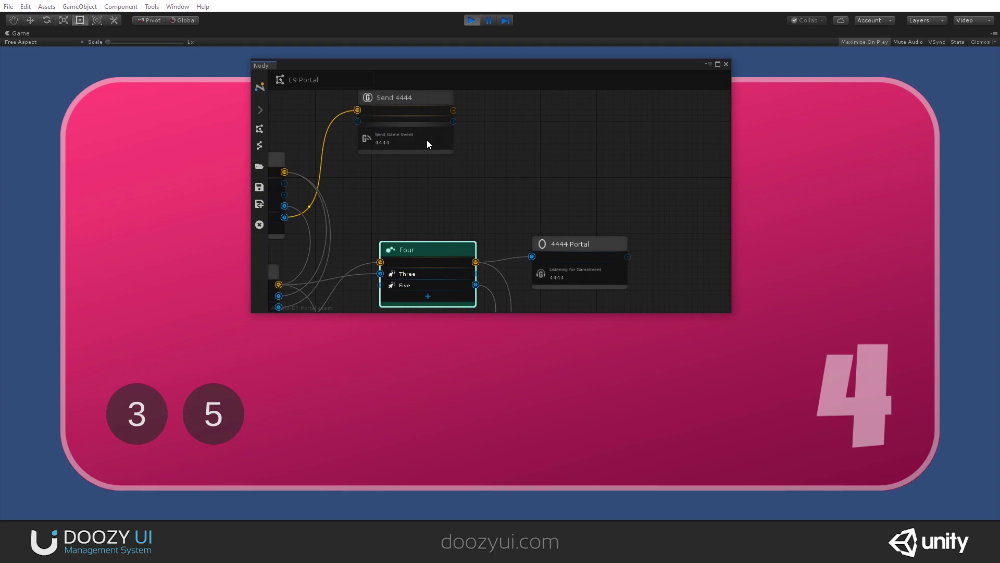
{"action": "left_click", "coordinate": [160, 409]}
Return the game to View One, zoom the graph onto the 4444 portal node and nudge it left
{"action": "left_click", "coordinate": [153, 414]}
{"action": "scroll", "coordinate": [433, 224], "scroll_direction": "down", "scroll_amount": 5}
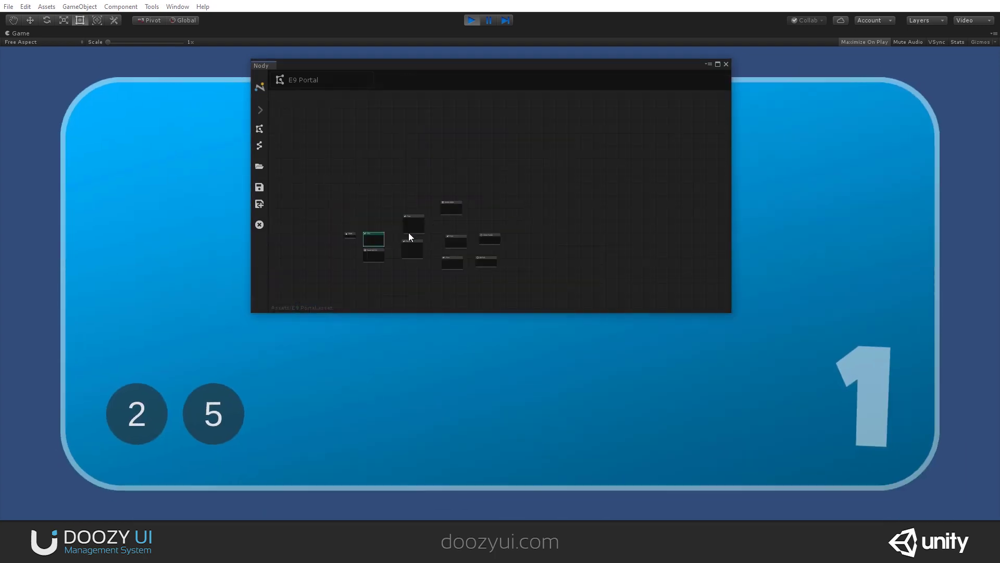
{"action": "scroll", "coordinate": [438, 230], "scroll_direction": "up", "scroll_amount": 5}
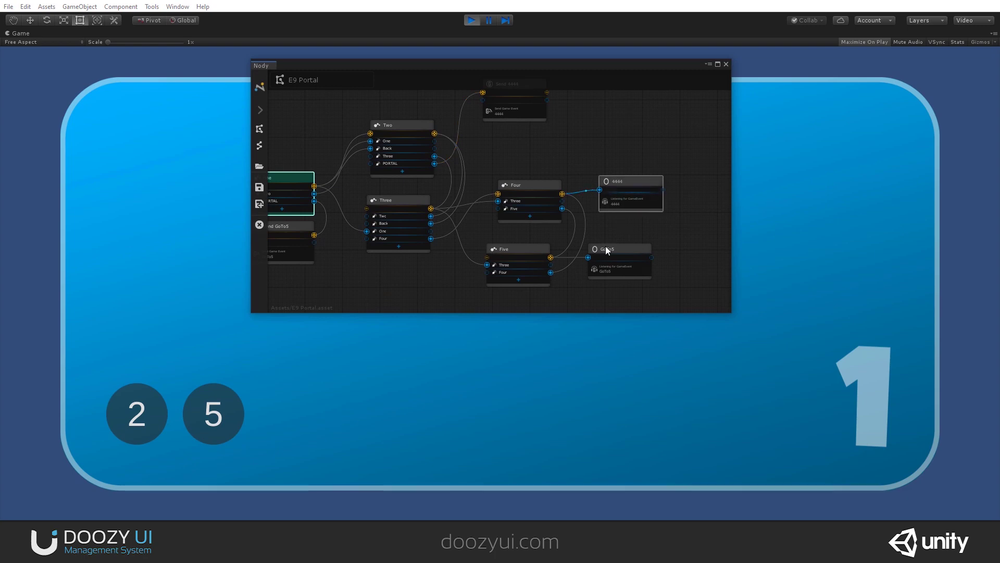
{"action": "scroll", "coordinate": [538, 127], "scroll_direction": "up", "scroll_amount": 3}
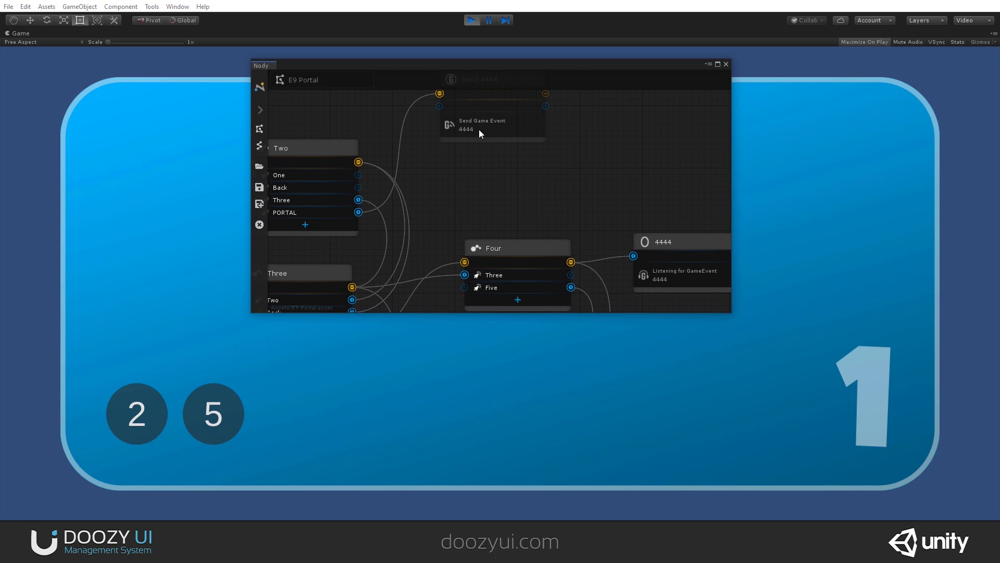
{"action": "middle_click_drag", "start_coordinate": [602, 213], "coordinate": [474, 206]}
{"action": "left_click", "coordinate": [550, 212]}
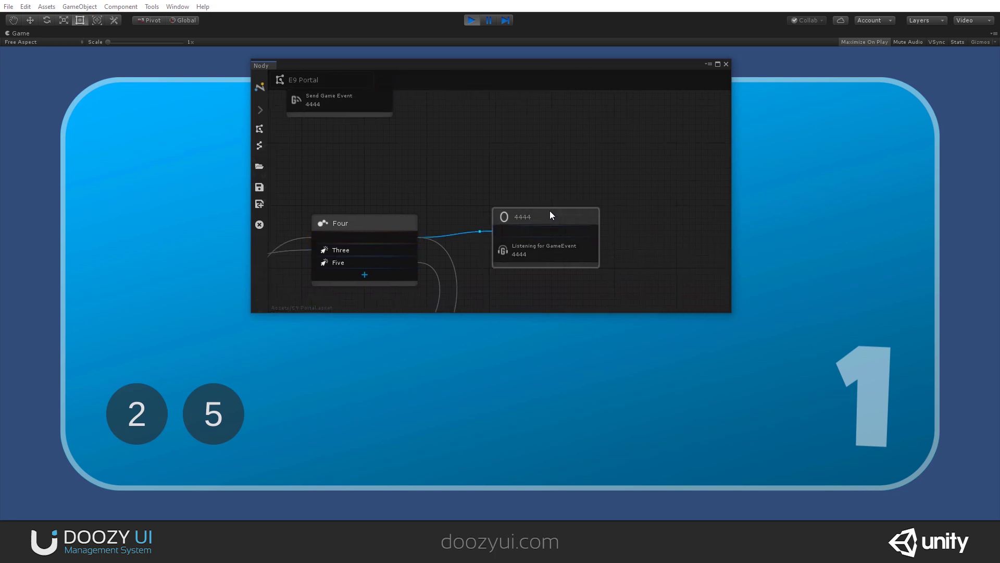
{"action": "left_click_drag", "start_coordinate": [550, 214], "coordinate": [516, 205]}
Disconnect Four from the 4444 portal node and show PORTAL on screen Two no longer jumps
{"action": "right_click", "coordinate": [498, 211]}
{"action": "left_click", "coordinate": [523, 221]}
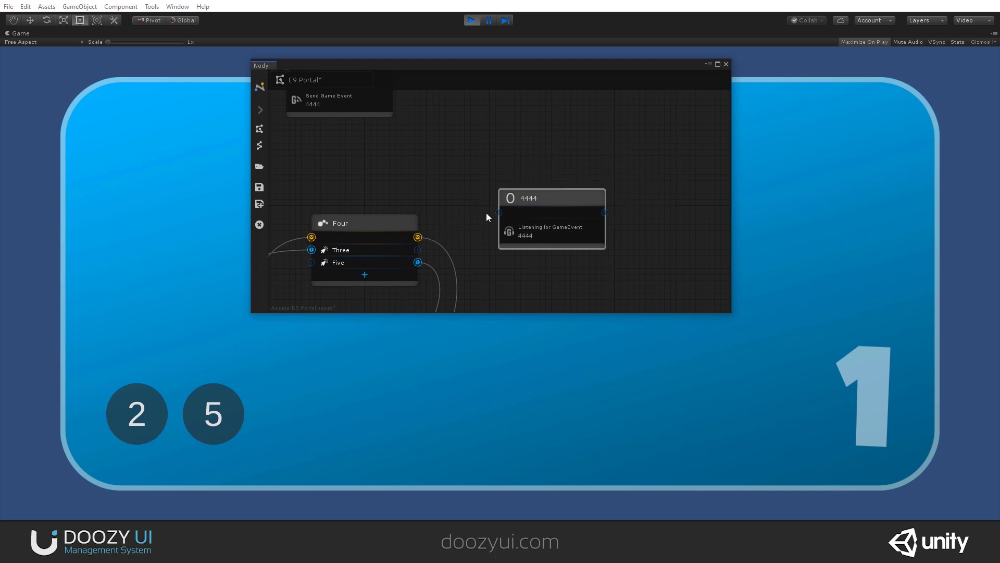
{"action": "scroll", "coordinate": [469, 203], "scroll_direction": "down", "scroll_amount": 3}
{"action": "middle_click_drag", "start_coordinate": [451, 190], "coordinate": [484, 185]}
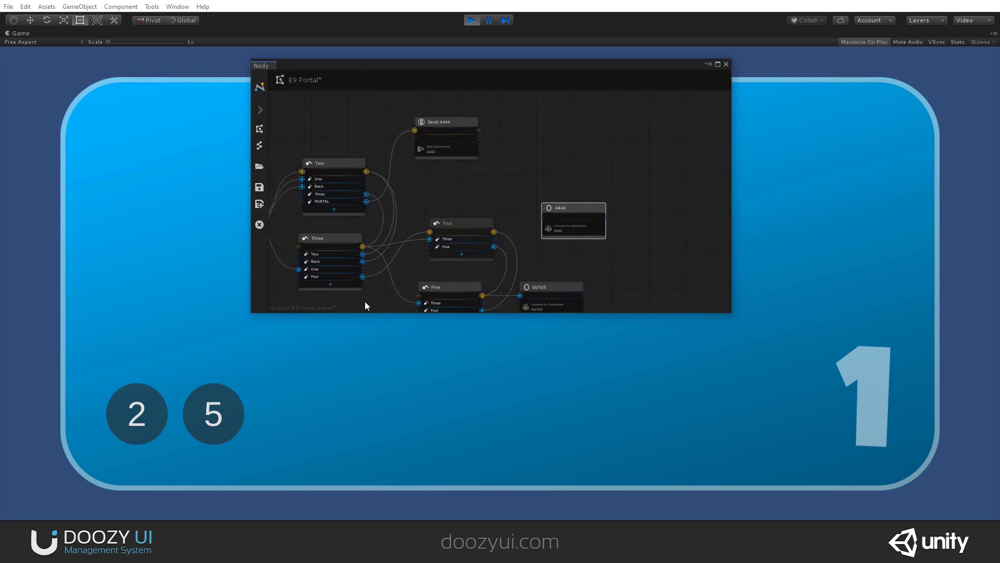
{"action": "left_click", "coordinate": [130, 420]}
{"action": "left_click", "coordinate": [283, 411]}
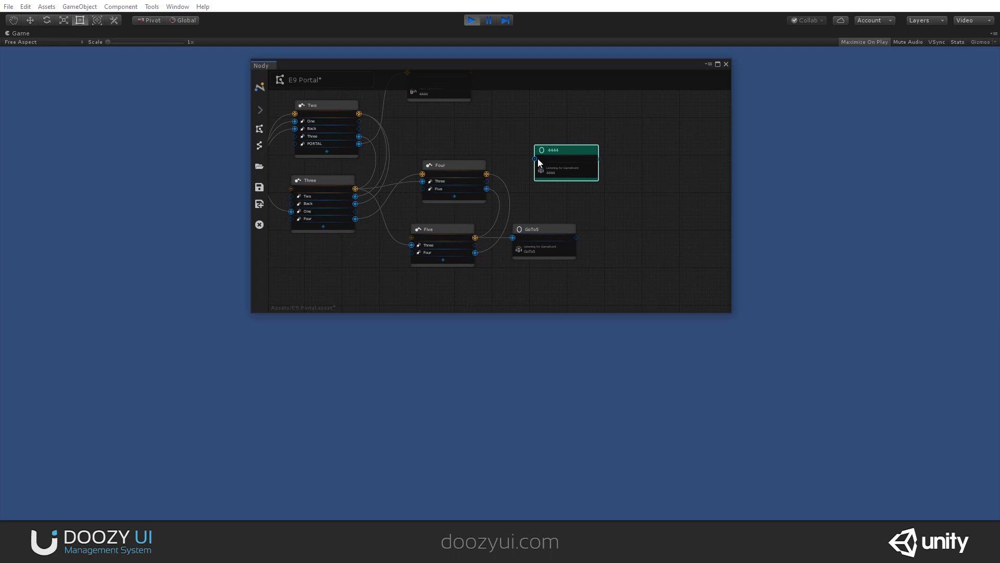
Reconnect Four's output to the 4444 portal and confirm PORTAL on screen Two reaches Four
{"action": "left_click_drag", "start_coordinate": [538, 159], "coordinate": [467, 173]}
{"action": "right_click", "coordinate": [479, 166]}
{"action": "left_click", "coordinate": [490, 169]}
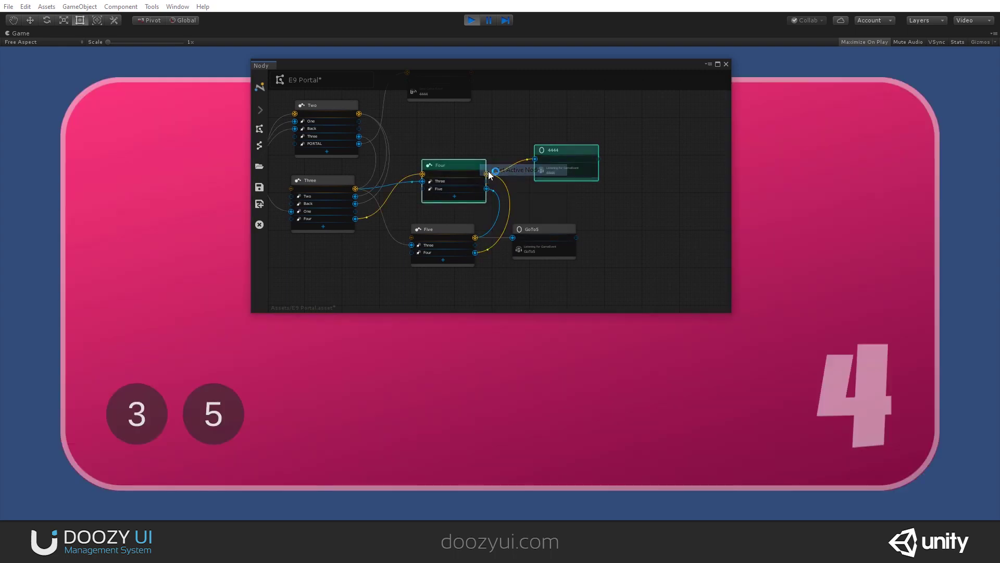
{"action": "left_click", "coordinate": [132, 412]}
{"action": "left_click", "coordinate": [210, 415]}
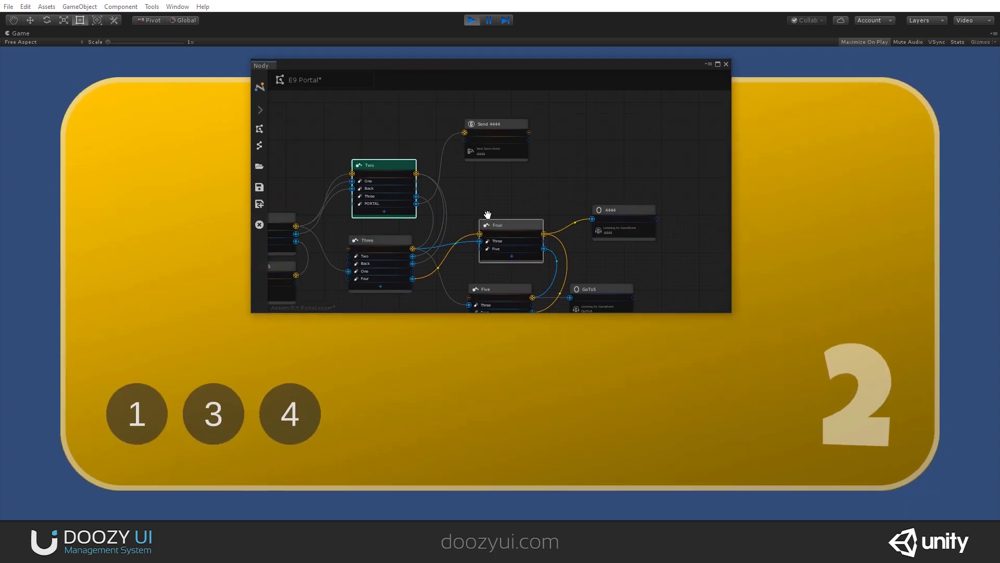
{"action": "middle_click_drag", "start_coordinate": [595, 164], "coordinate": [597, 146]}
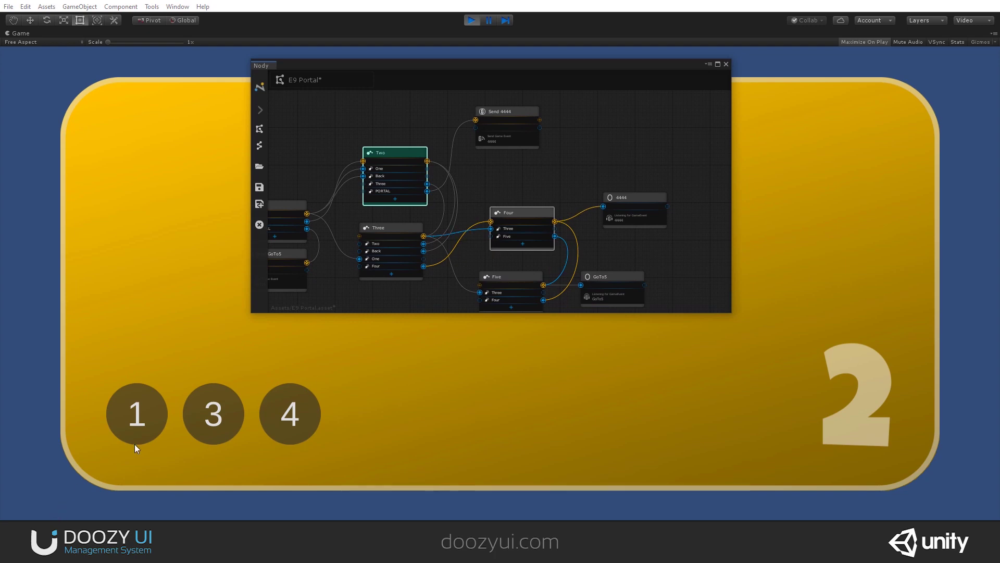
{"action": "left_click", "coordinate": [130, 431]}
{"action": "left_click", "coordinate": [146, 413]}
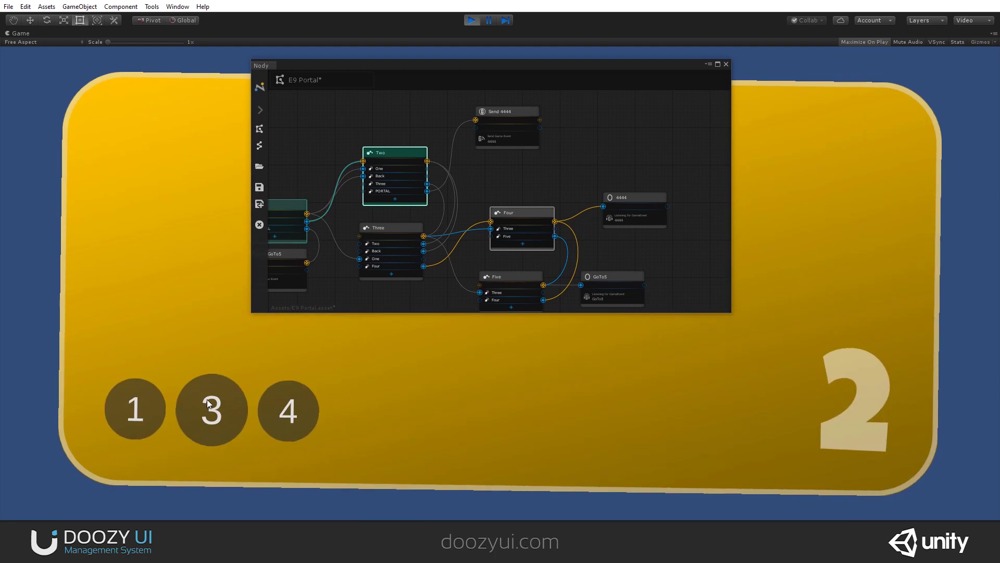
{"action": "left_click", "coordinate": [274, 418]}
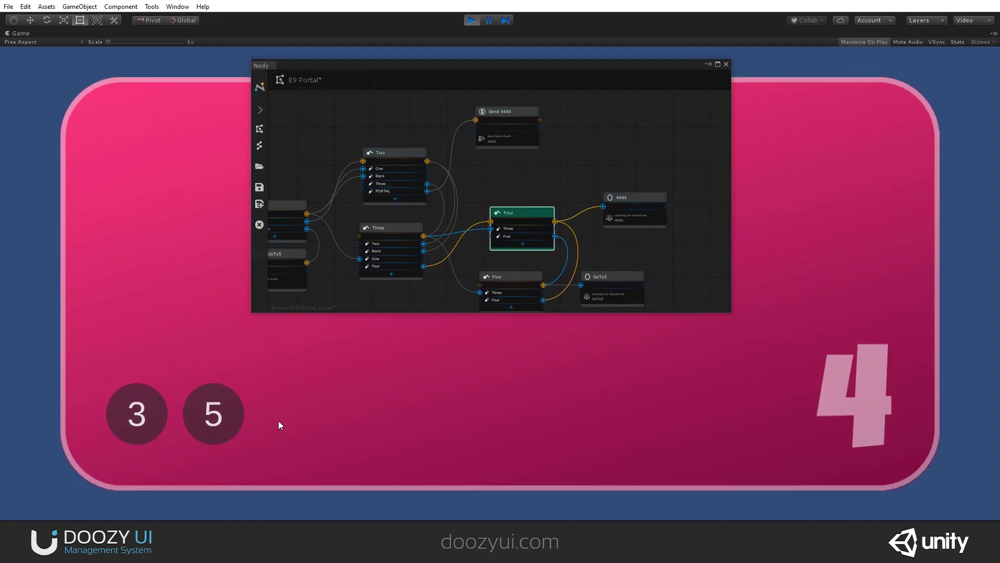